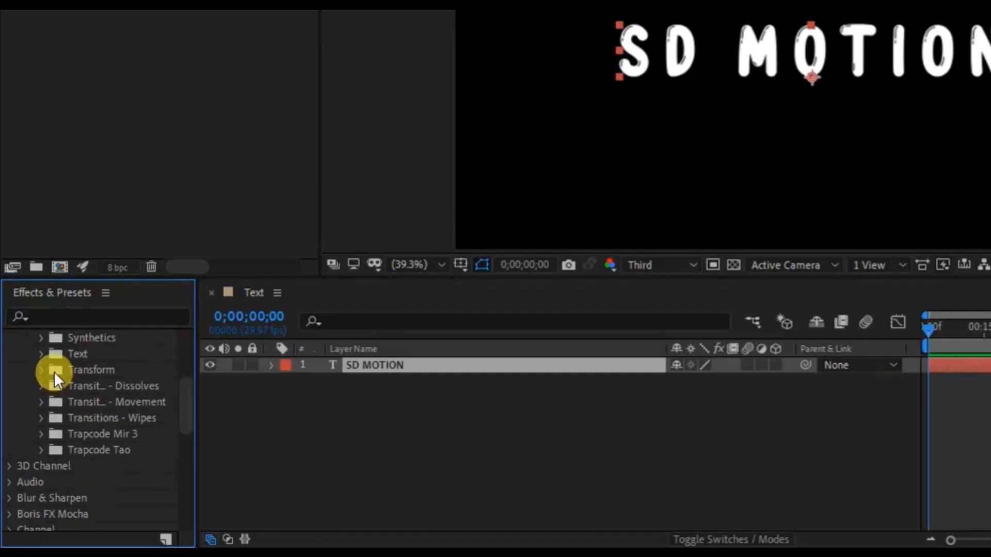
Step: Apply the Wiggly Scale Wipe preset from the Text Scale presets to the SD MOTION layer and preview the animation
click(44, 353)
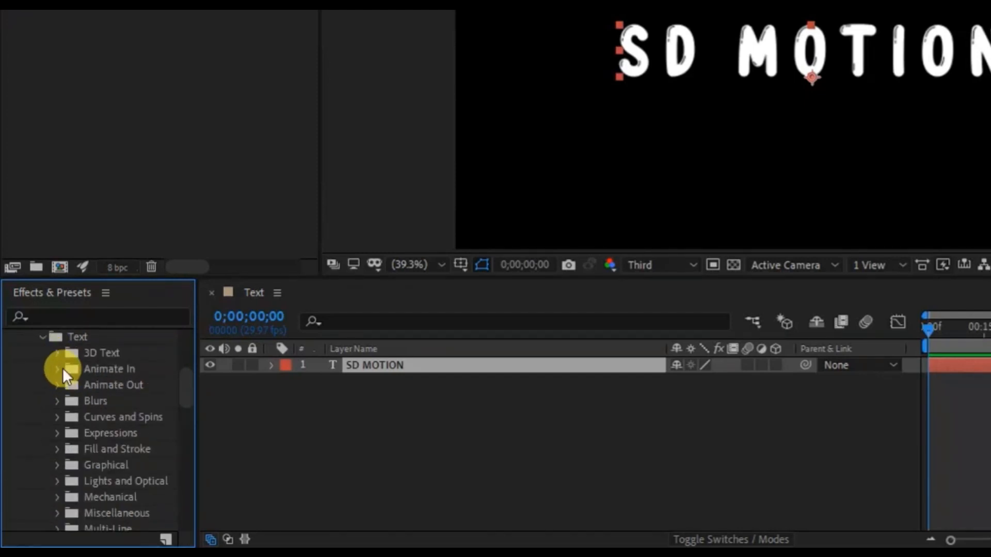
scroll(71, 439, down, 3)
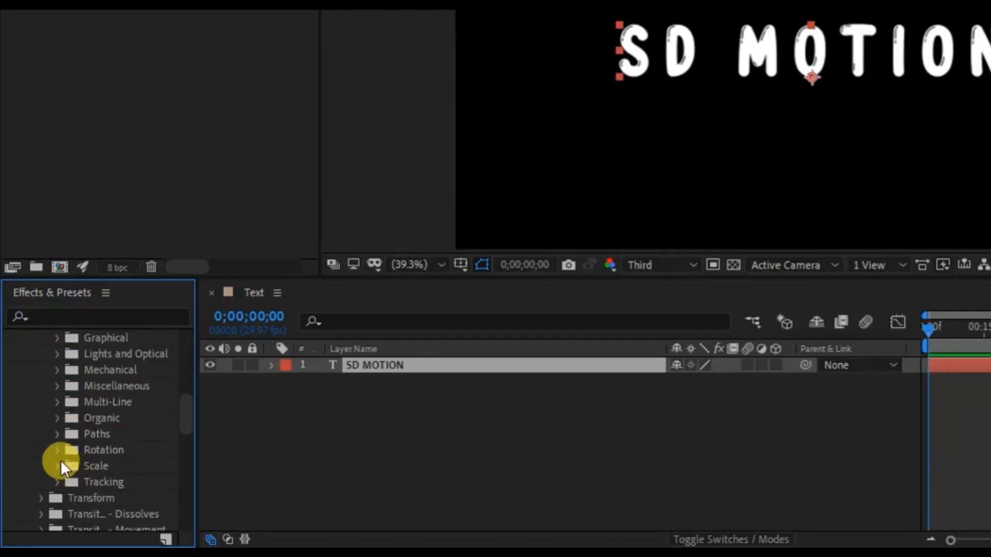
click(57, 463)
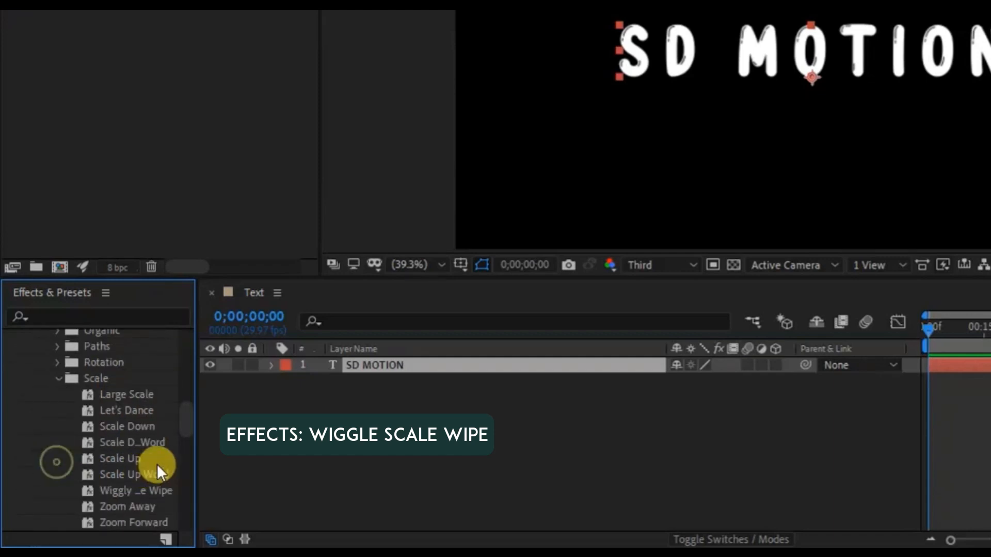
scroll(157, 463, down, 3)
drag(135, 410, 363, 406)
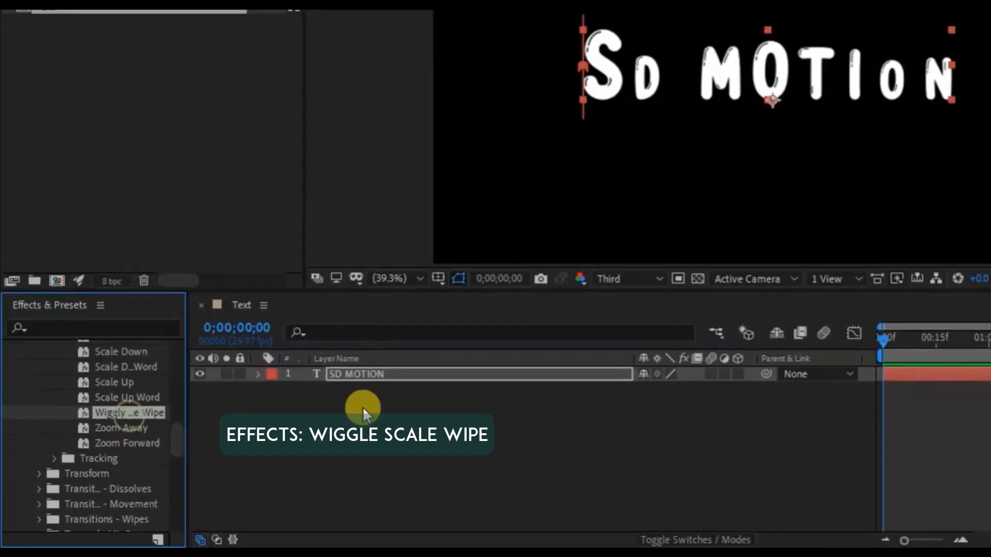
key(space)
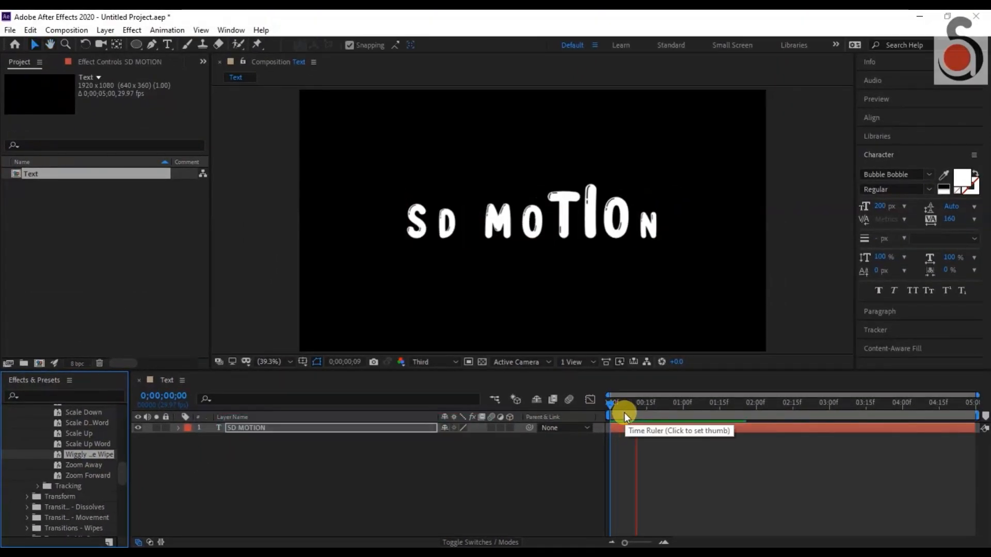
key(space)
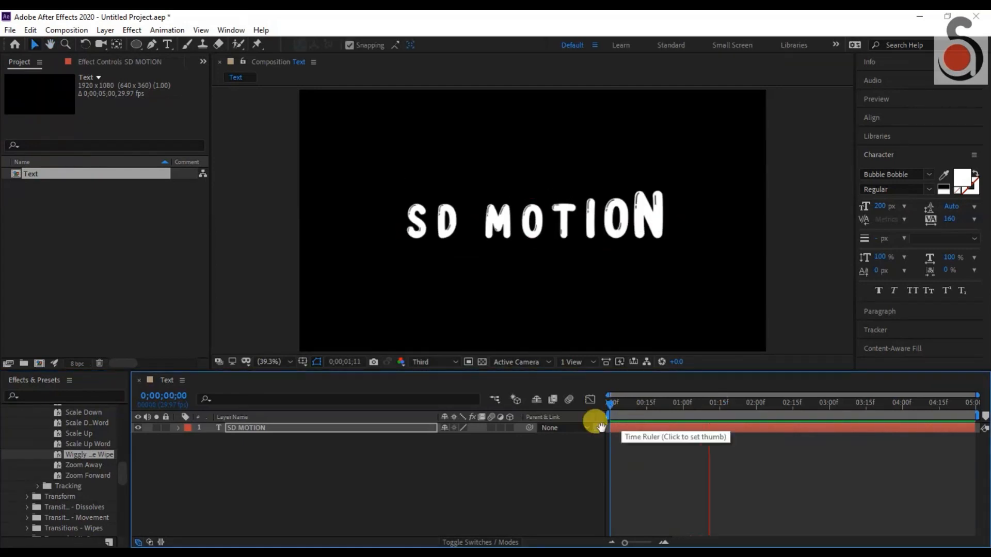
key(space)
Step: Keyframe the SD MOTION layer's Position from Y -22.3 at 0;00;00;00 to Y 705.7 at 0;00;00;07
click(478, 481)
click(360, 428)
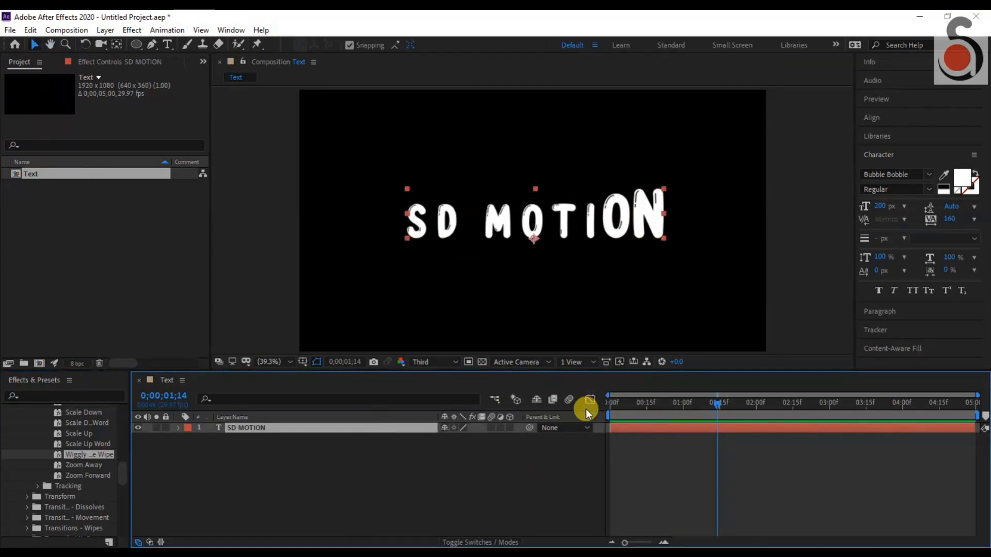
key(p)
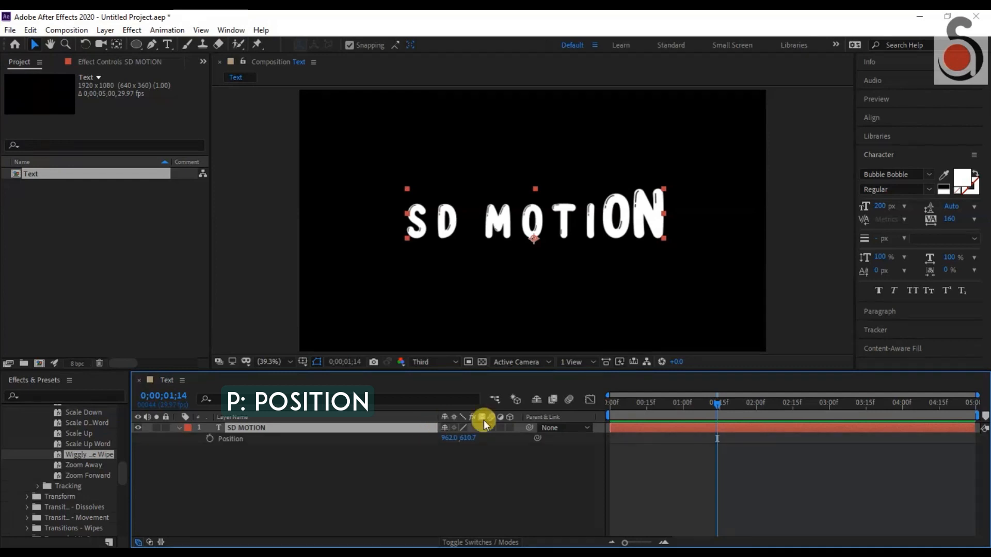
drag(639, 408, 627, 411)
drag(466, 438, 504, 449)
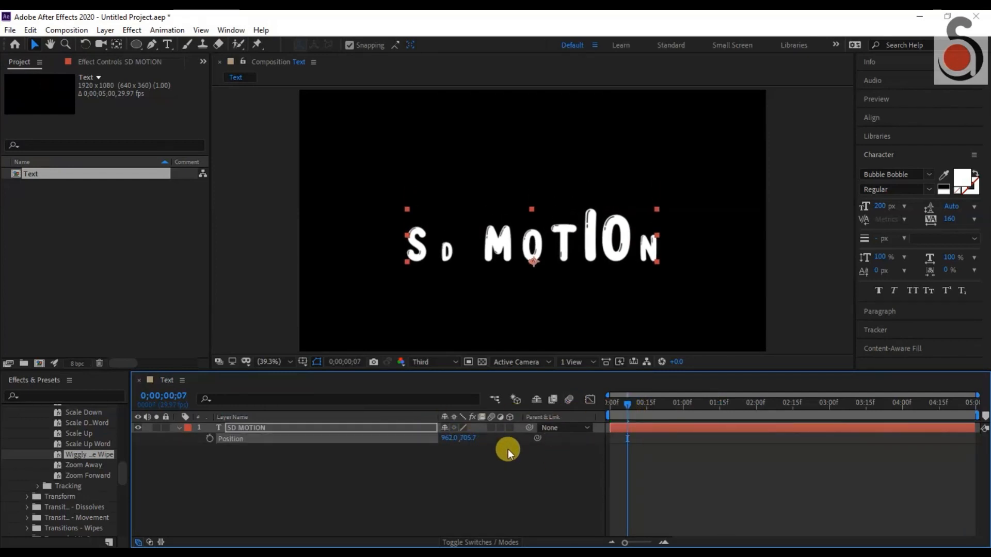
click(210, 439)
drag(628, 416, 588, 416)
drag(472, 436, 66, 414)
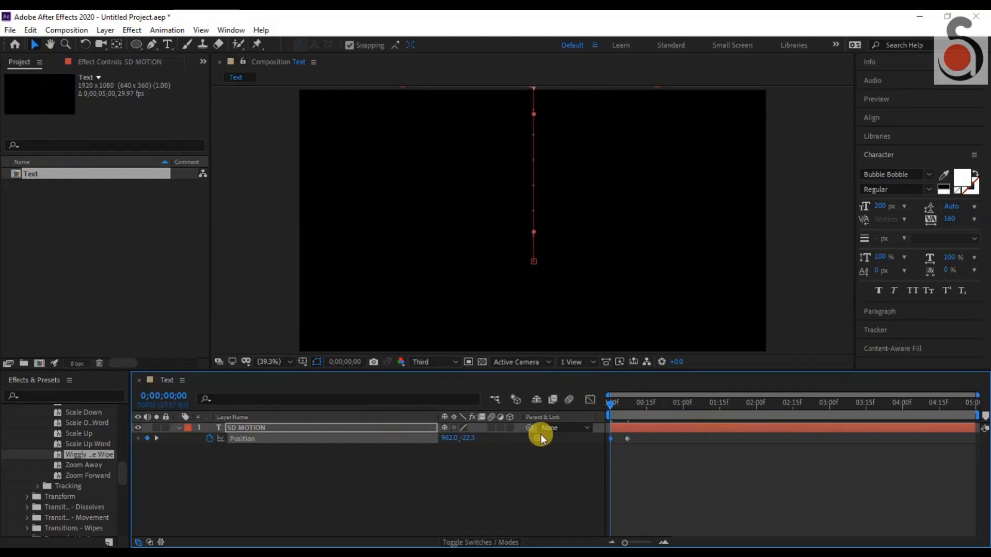
Step: Preview the text drop and enable motion blur for the SD MOTION layer and the composition
key(space)
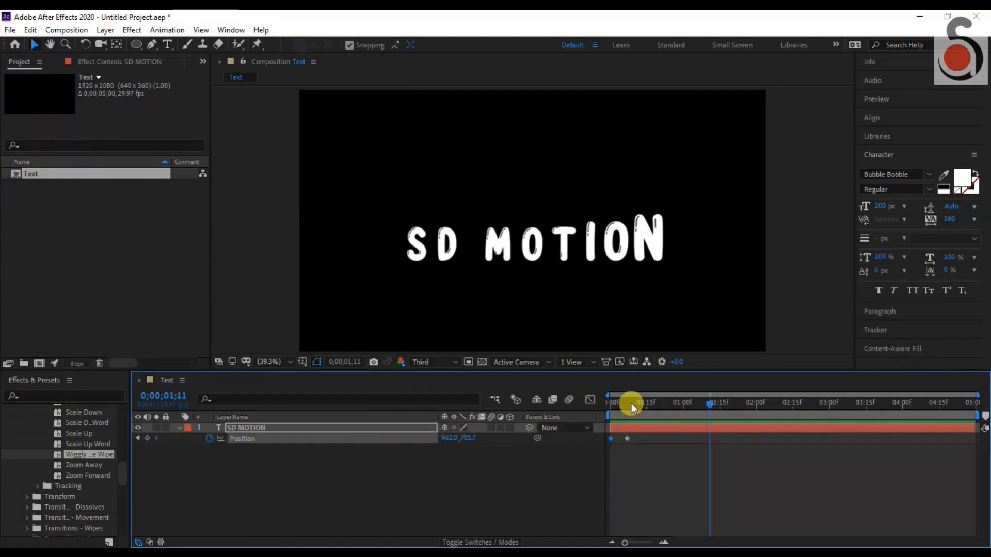
drag(631, 404, 589, 403)
key(space)
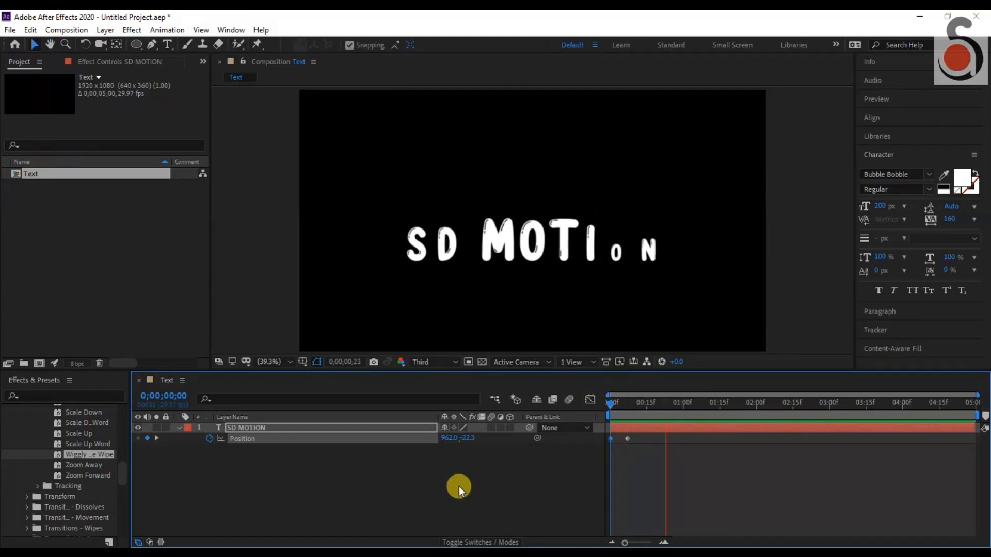
click(491, 427)
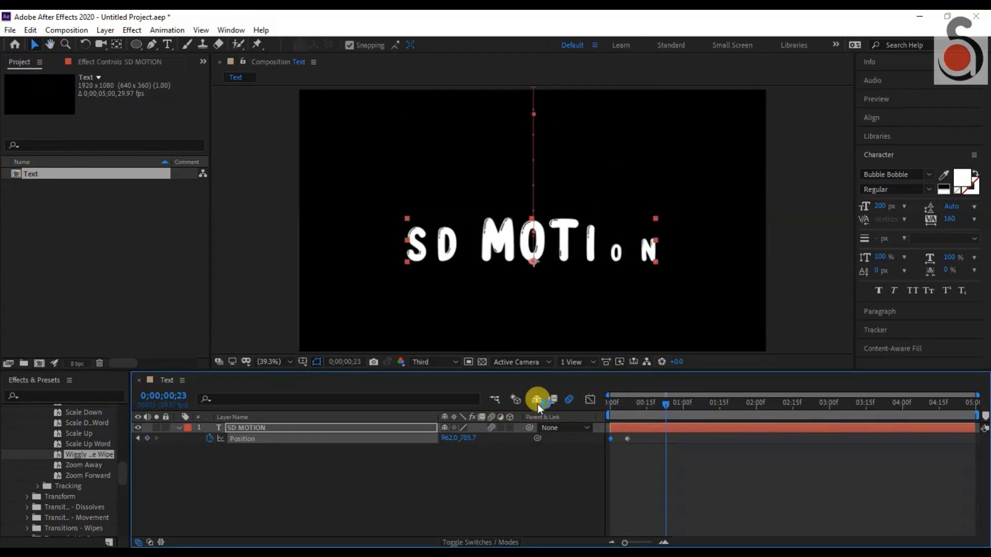
click(178, 428)
Step: Create a 1920 x 1080 px dark gray solid layer named Ground
right_click(314, 478)
mouse_move(362, 341)
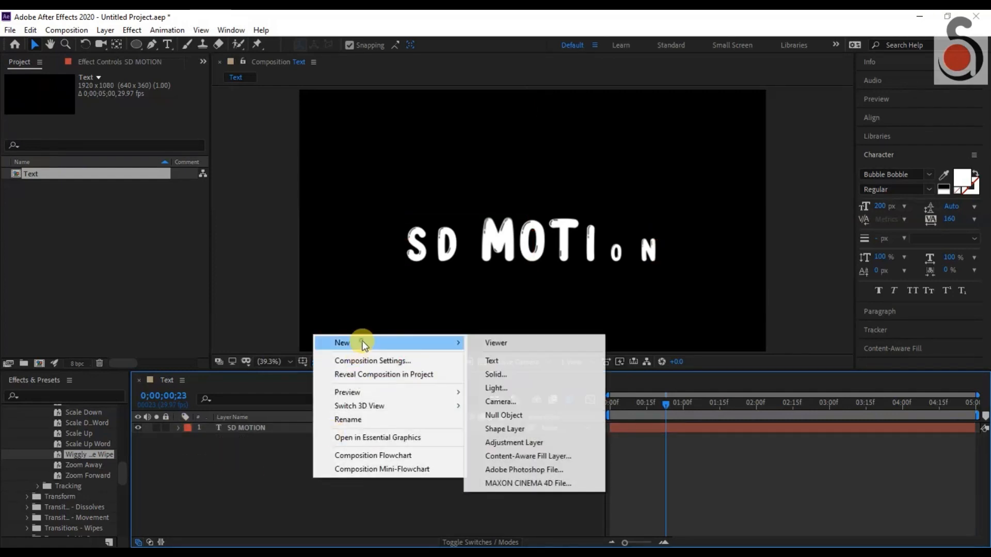
click(527, 374)
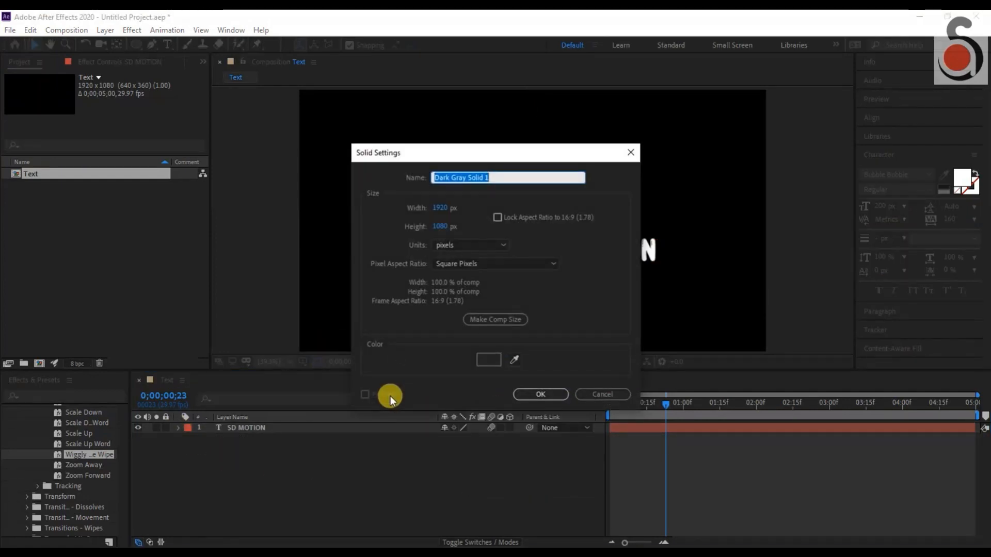
text(Ground)
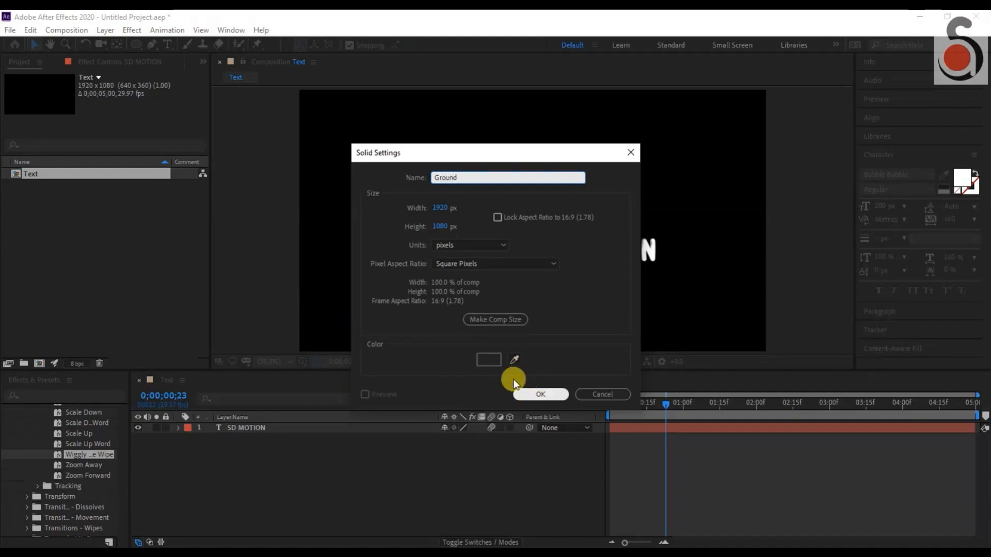
click(537, 392)
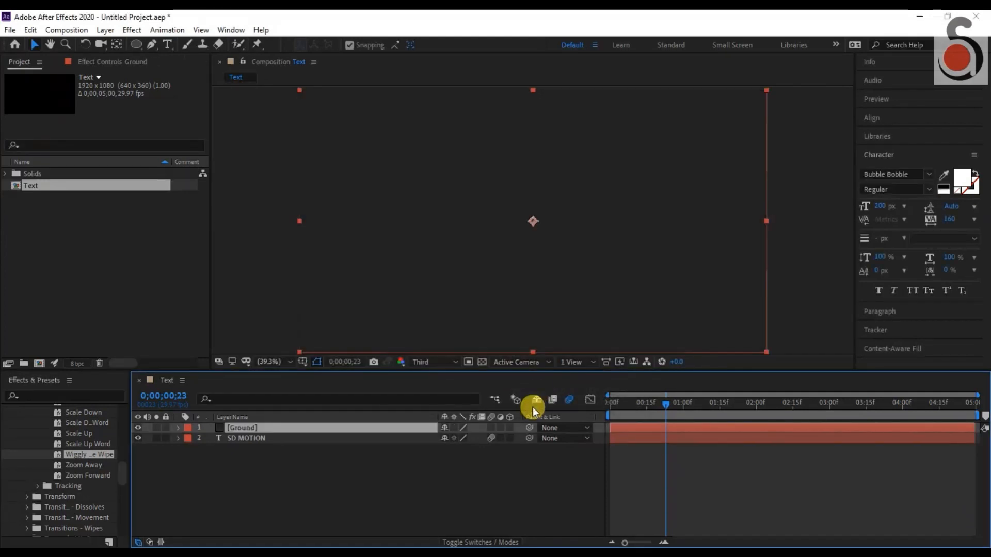
Step: Make the Ground and SD MOTION layers 3D and place Ground beneath the text layer
drag(509, 427, 510, 438)
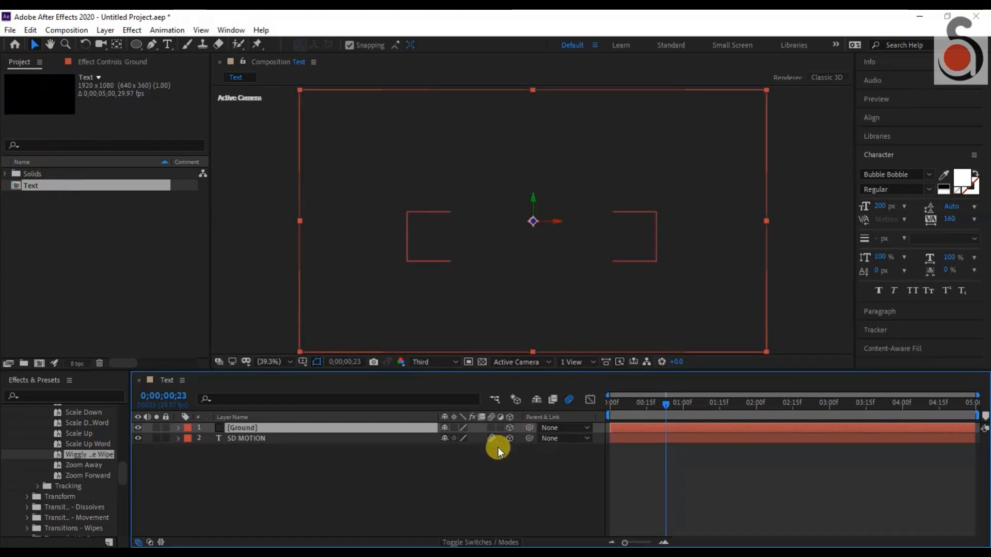
mouse_move(401, 430)
mouse_down()
mouse_move(393, 426)
mouse_move(395, 442)
mouse_up()
Step: Set the Ground layer's X Rotation to -80°
key(r)
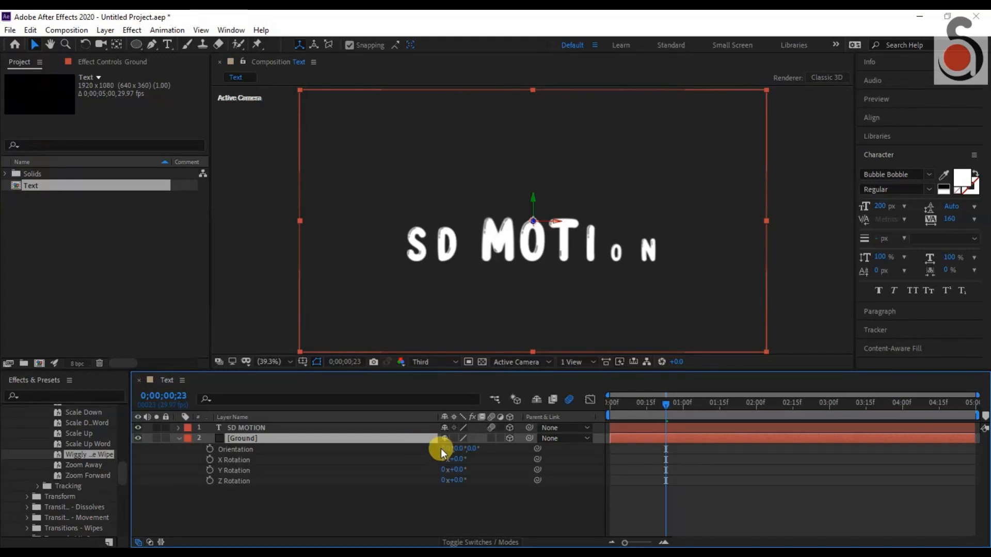
click(458, 458)
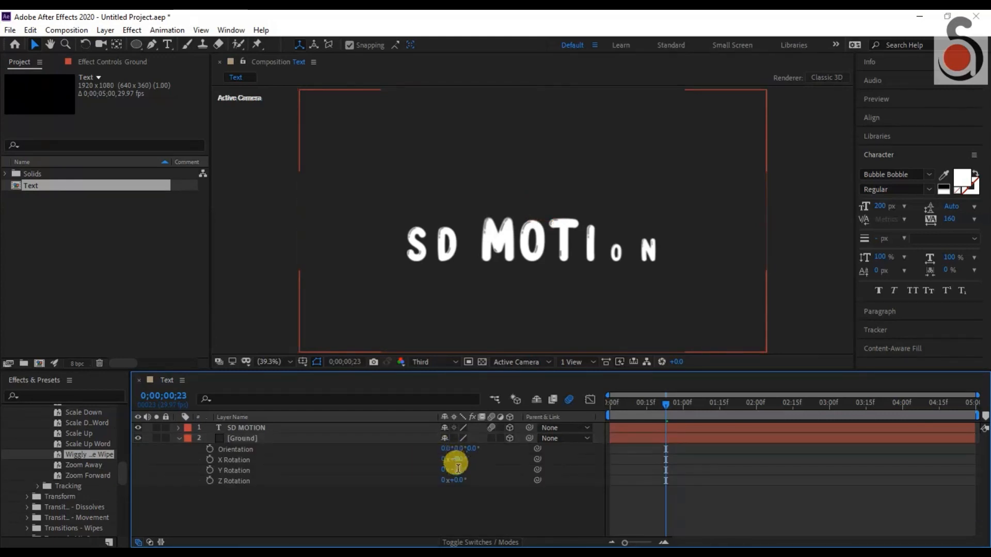
text(-8)
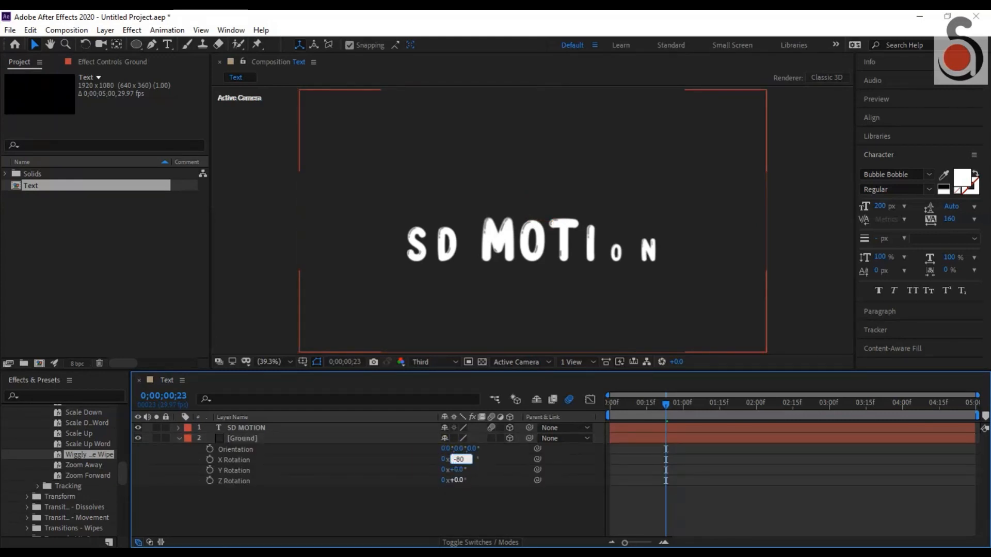
text(0)
key(Return)
Step: Lower the Ground layer to a Y position of 703 and scale it uniformly to 187%
click(364, 439)
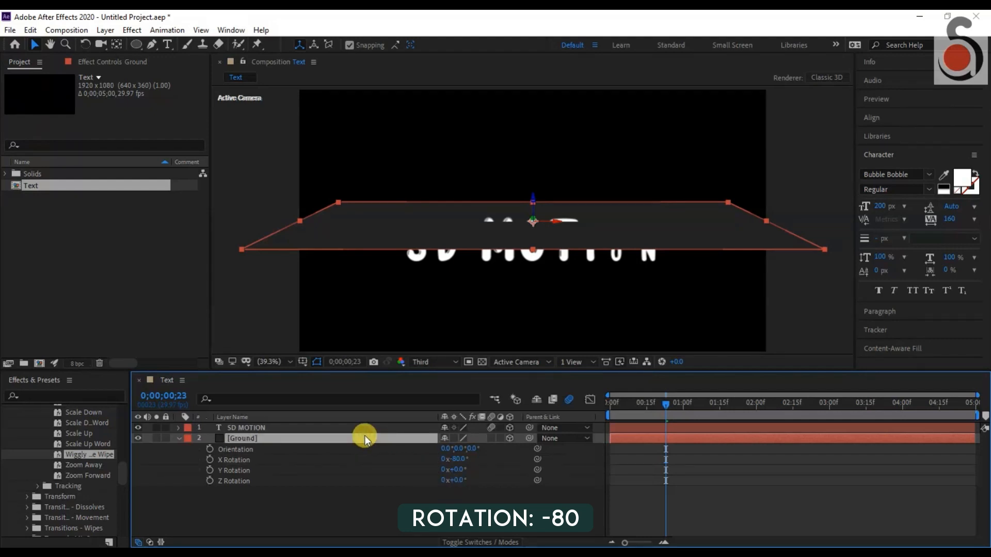
key(p)
drag(467, 448, 531, 475)
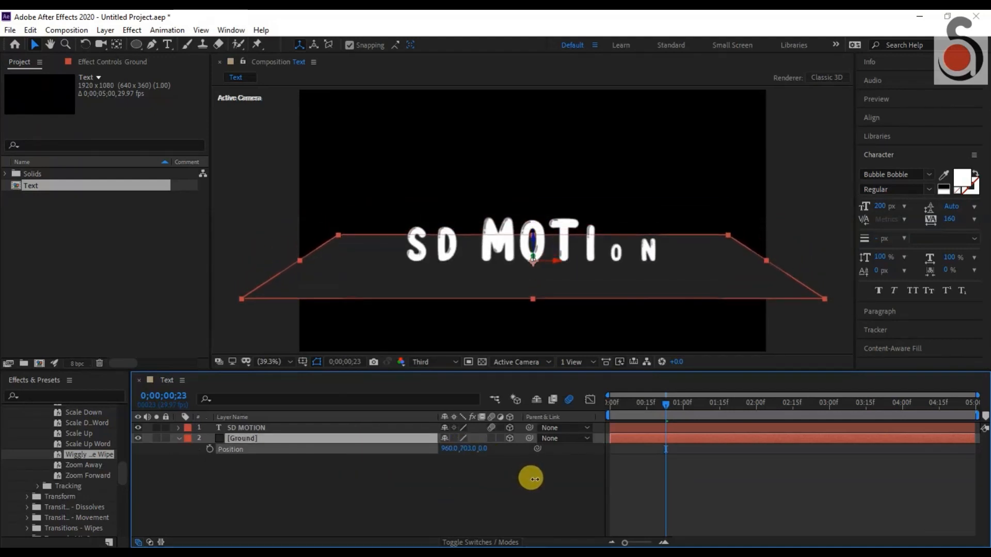
key(s)
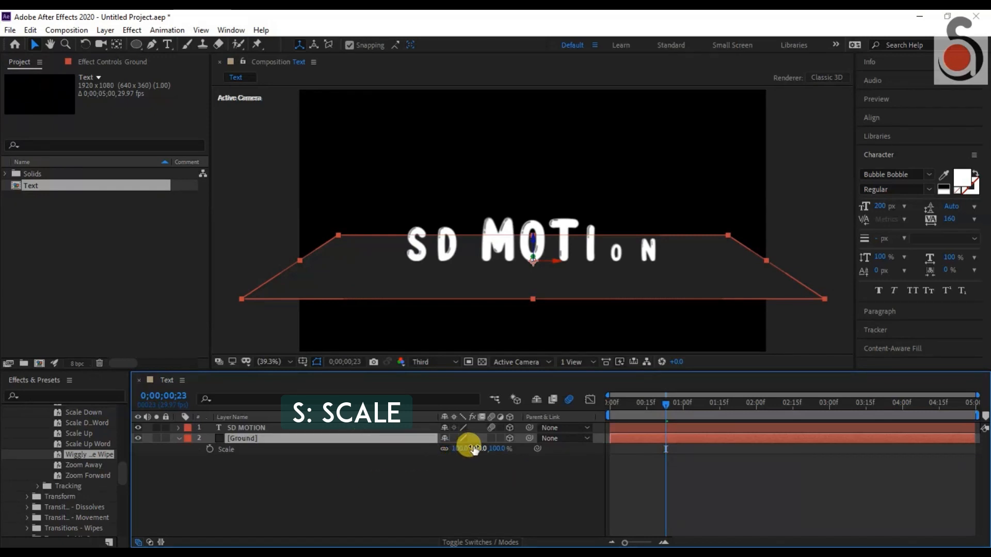
drag(466, 445, 547, 469)
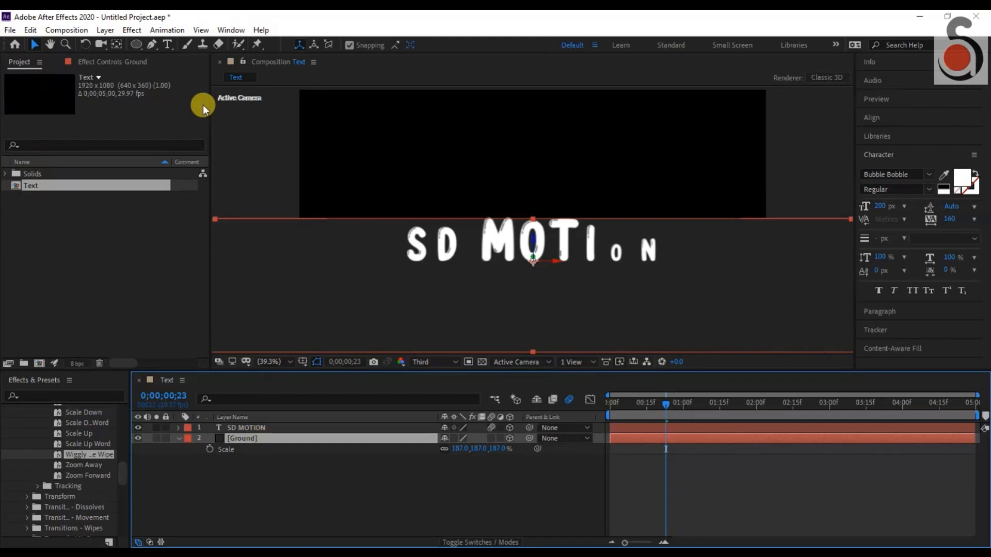
Step: Add a wide elliptical mask with a 261 px feather to the Ground layer's front area and preview the composition
click(134, 43)
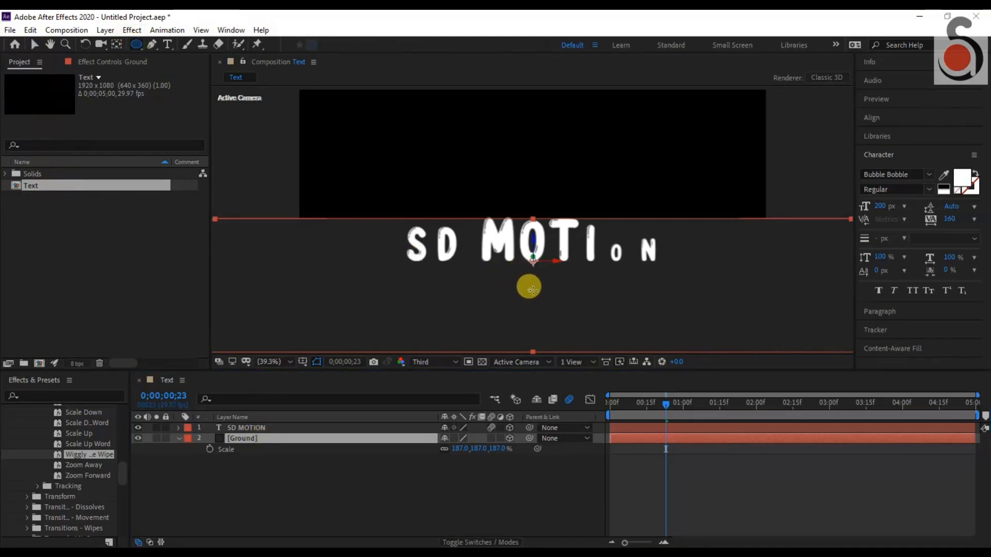
drag(532, 289, 787, 392)
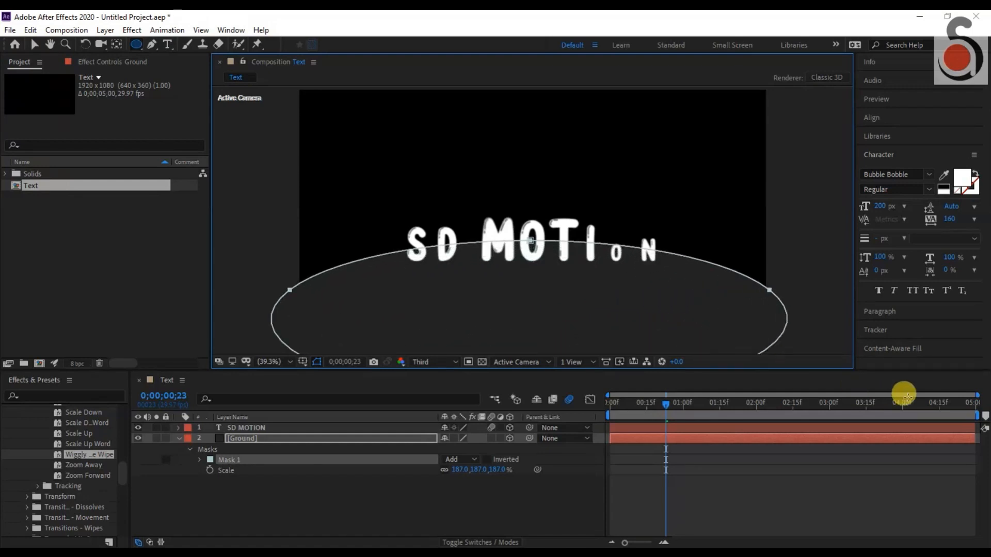
click(200, 459)
drag(459, 481, 634, 489)
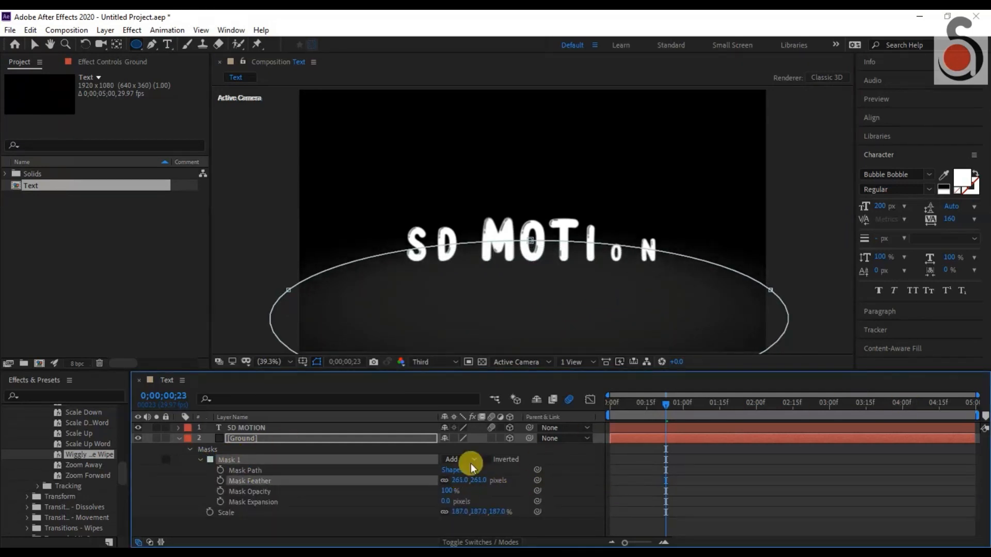
click(180, 439)
click(283, 477)
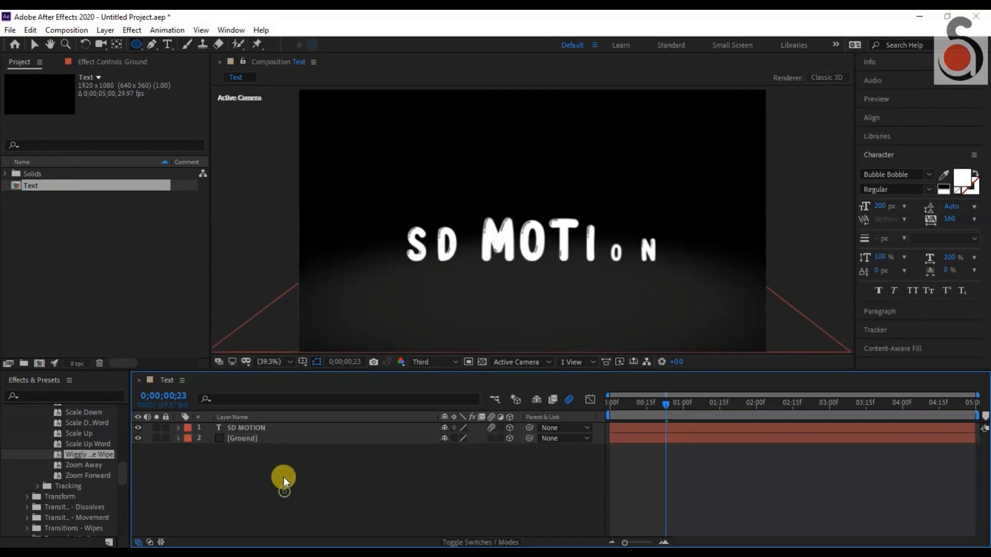
click(624, 404)
key(space)
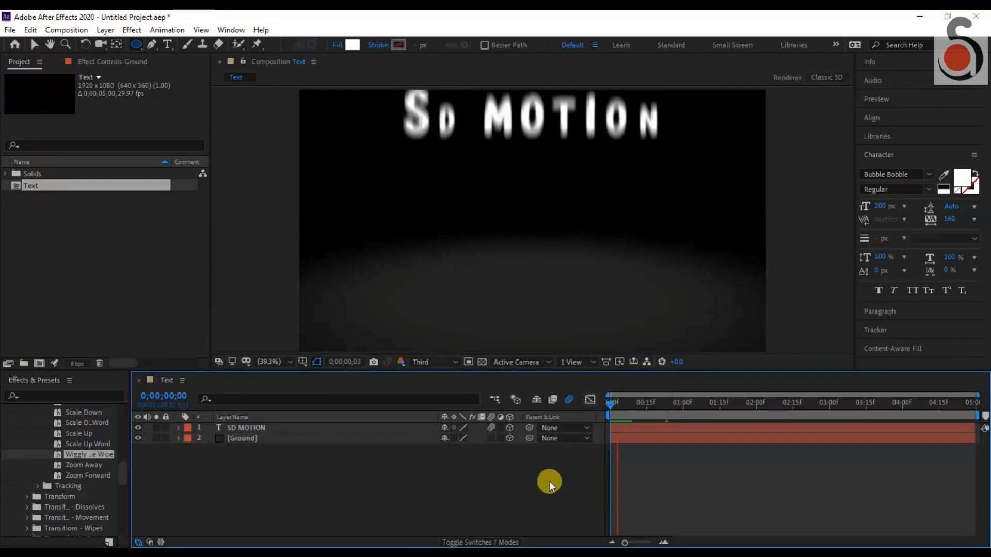
Step: Add a shadow-casting Point light with the blue colour 0030FF and 100% intensity to the composition
right_click(326, 494)
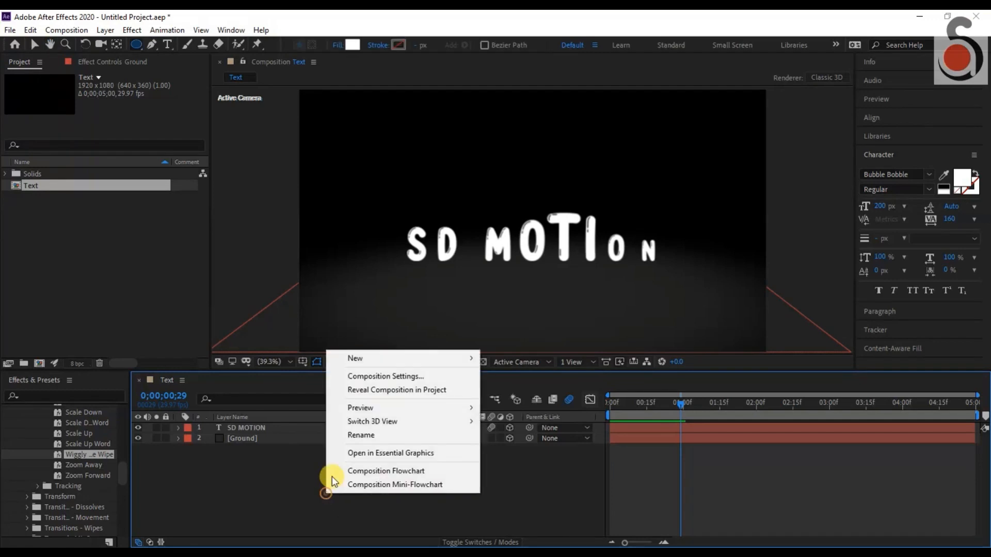
mouse_move(357, 358)
click(520, 402)
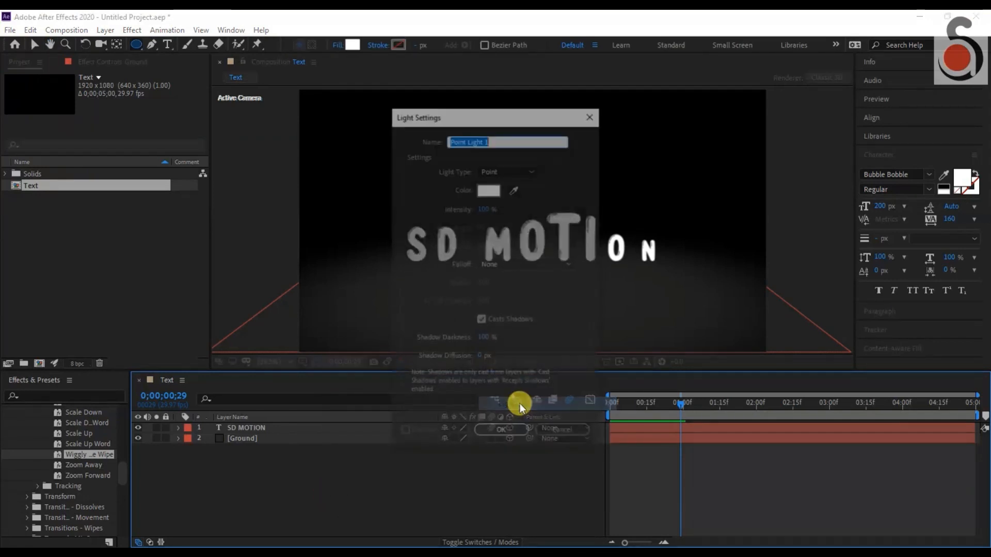
click(487, 190)
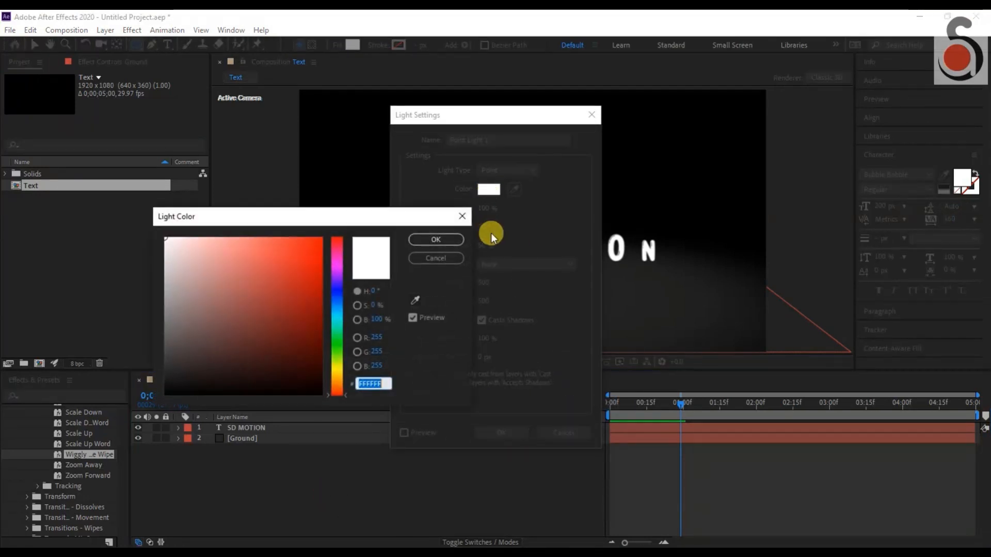
click(332, 296)
drag(312, 294, 322, 219)
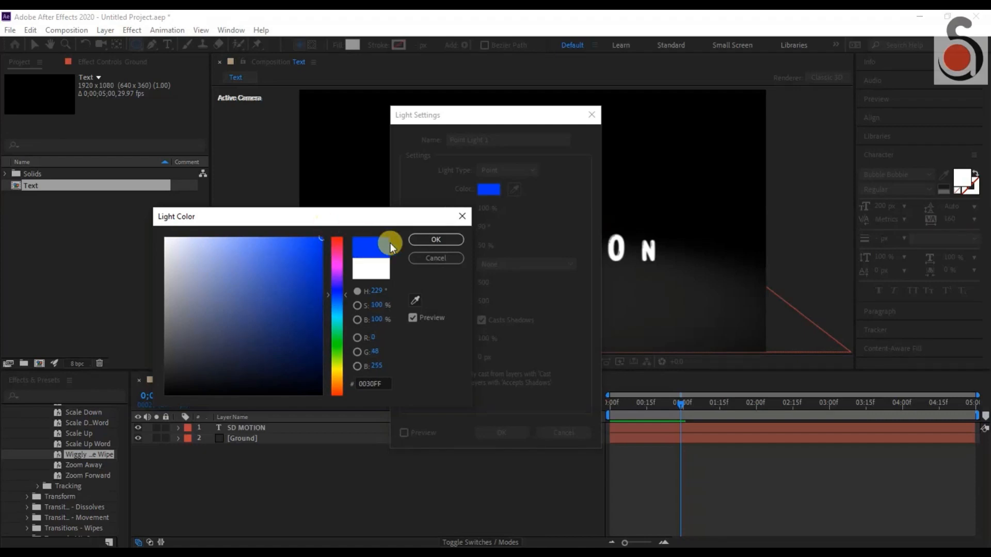
click(420, 239)
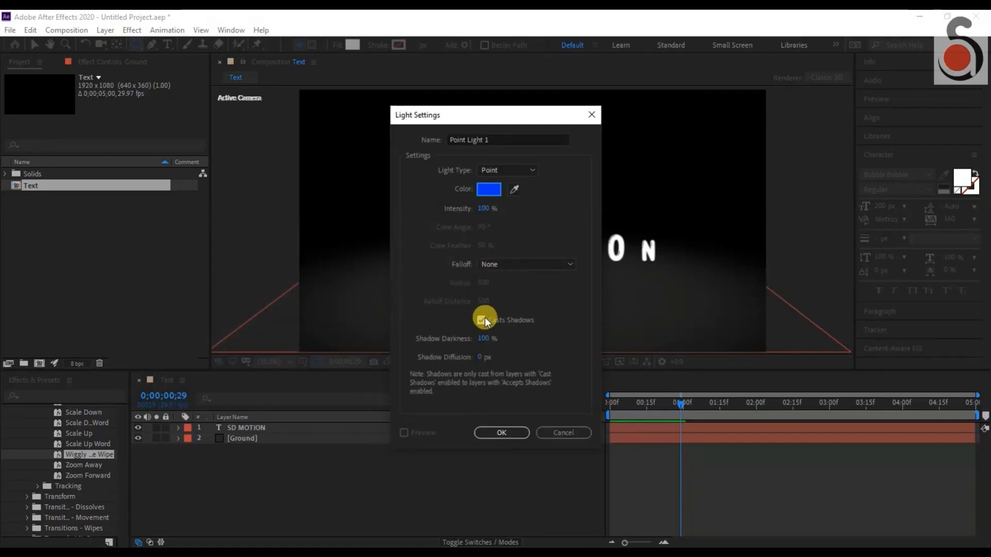
click(507, 432)
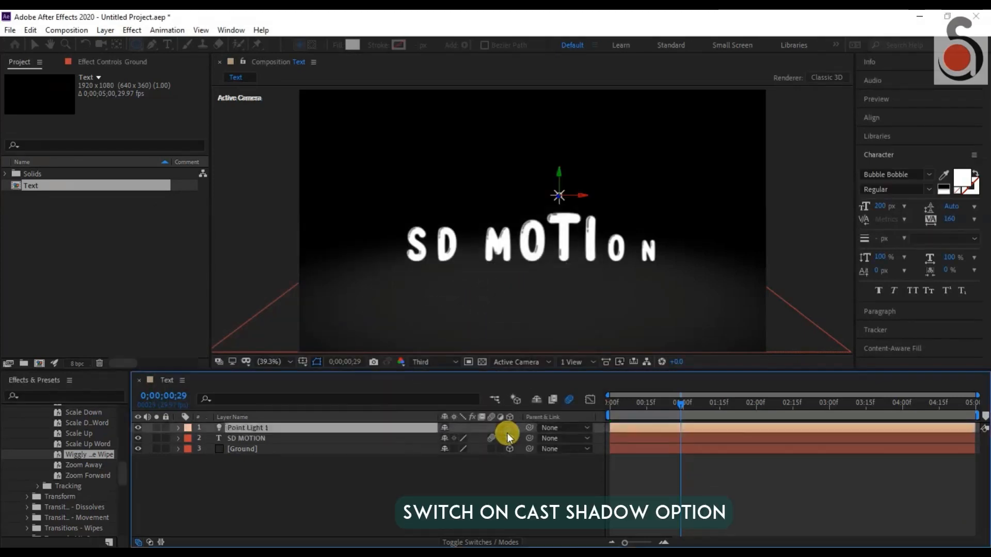
Step: Display the scene in Custom View 1 and move Point Light 1 back along its Z axis to behind the text
click(540, 361)
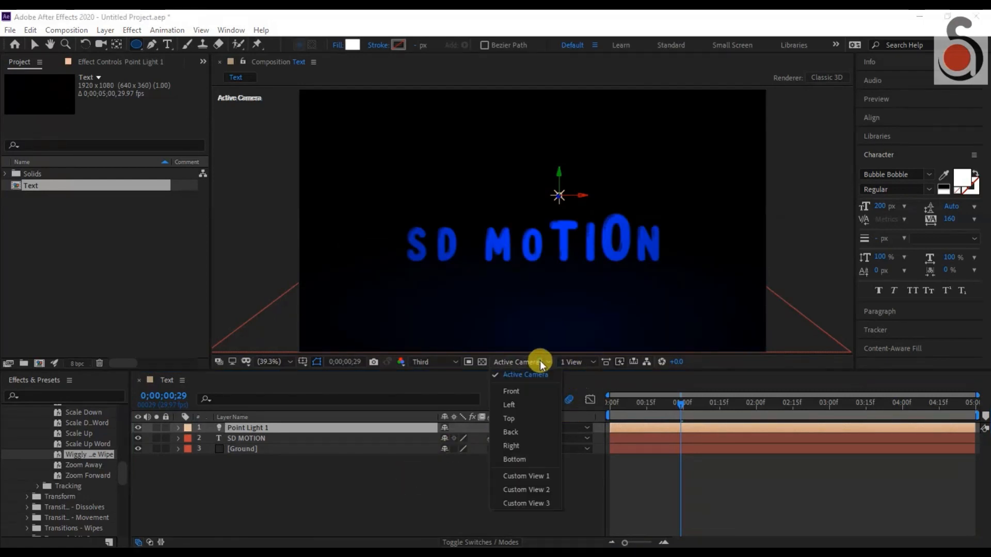
click(526, 476)
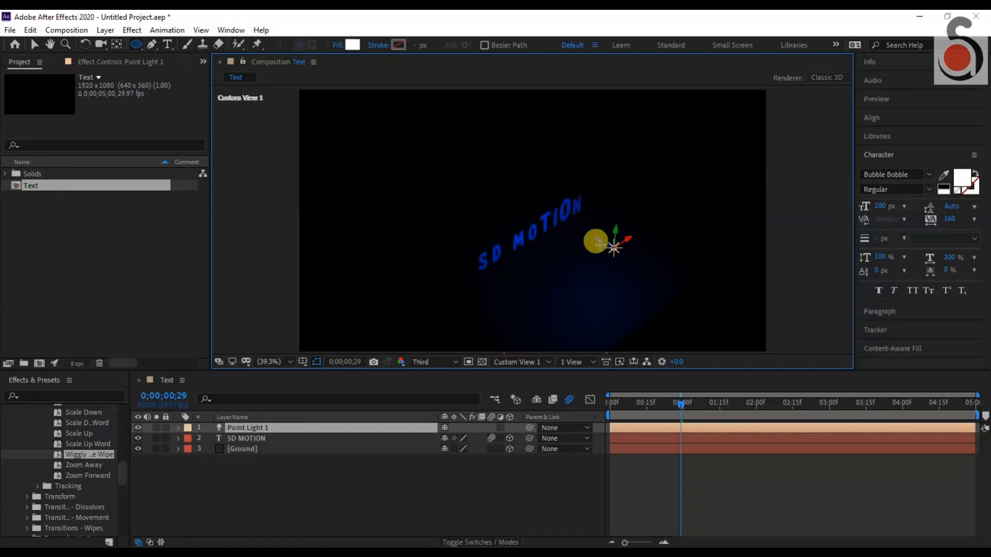
click(38, 46)
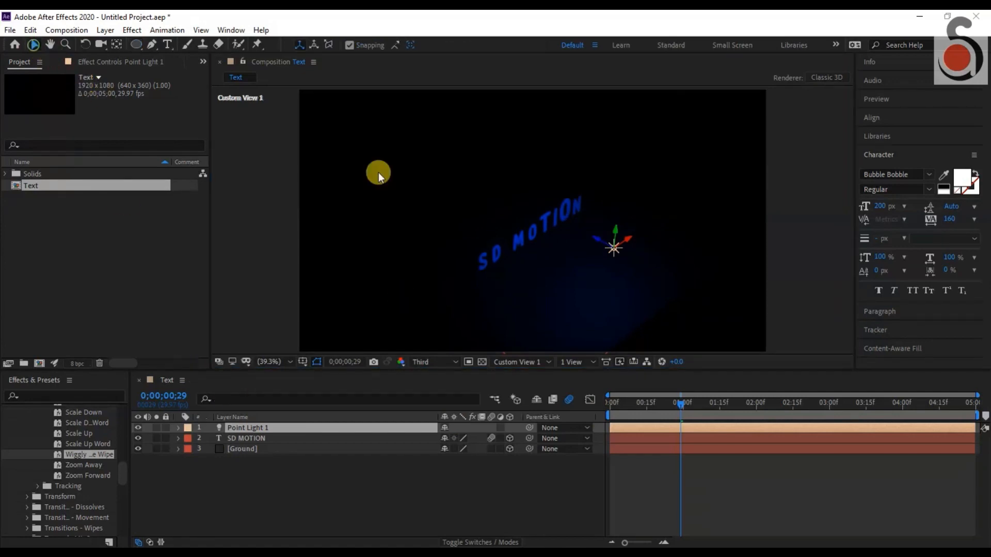
drag(599, 240, 393, 157)
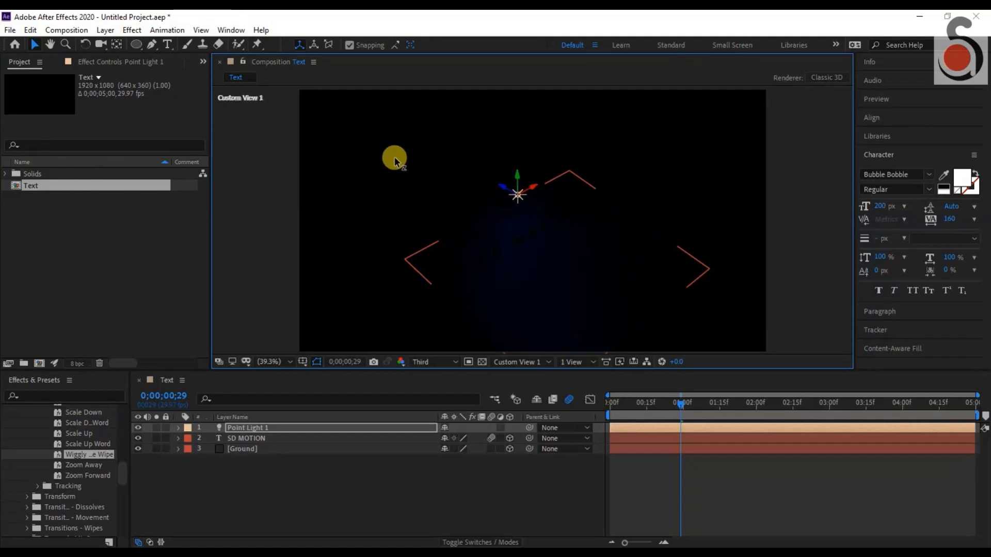
Step: In the SD MOTION layer's material options, turn Casts Shadows on and Accepts Lights off
click(287, 428)
click(175, 441)
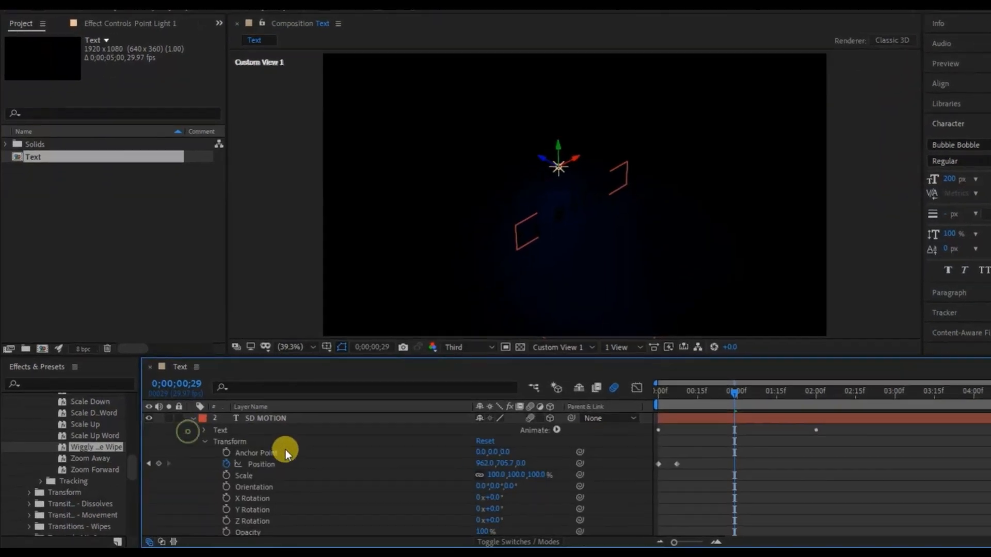
scroll(268, 454, down, 3)
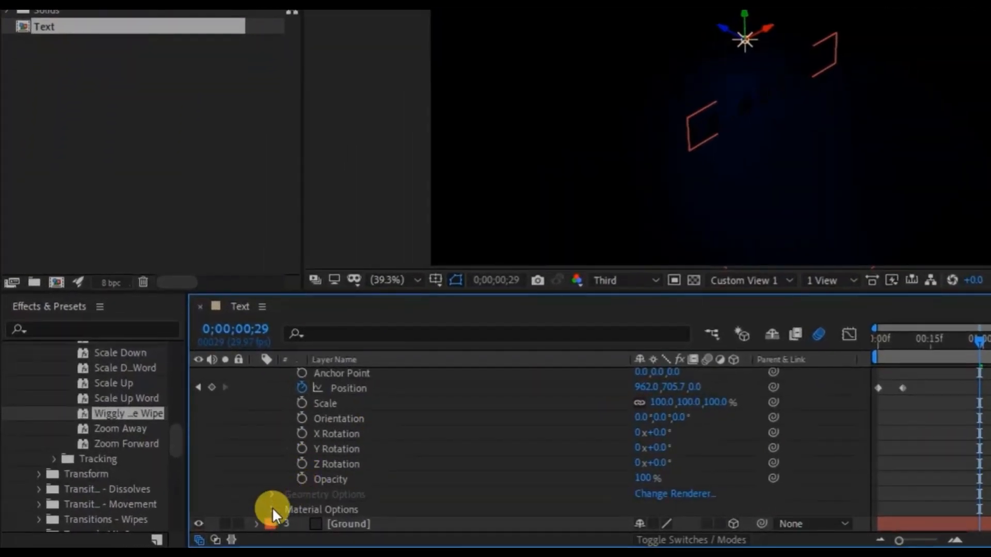
click(272, 506)
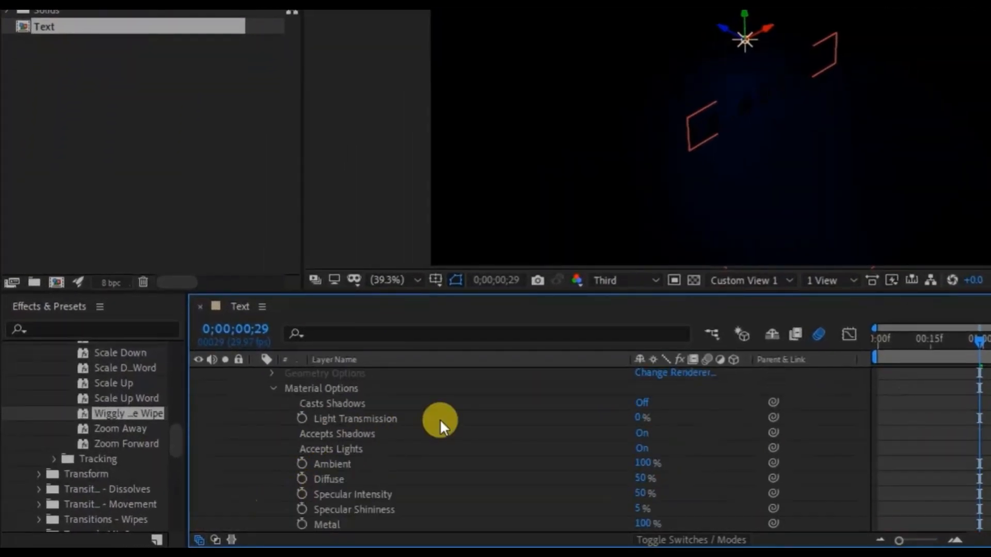
scroll(413, 423, down, 1)
click(642, 387)
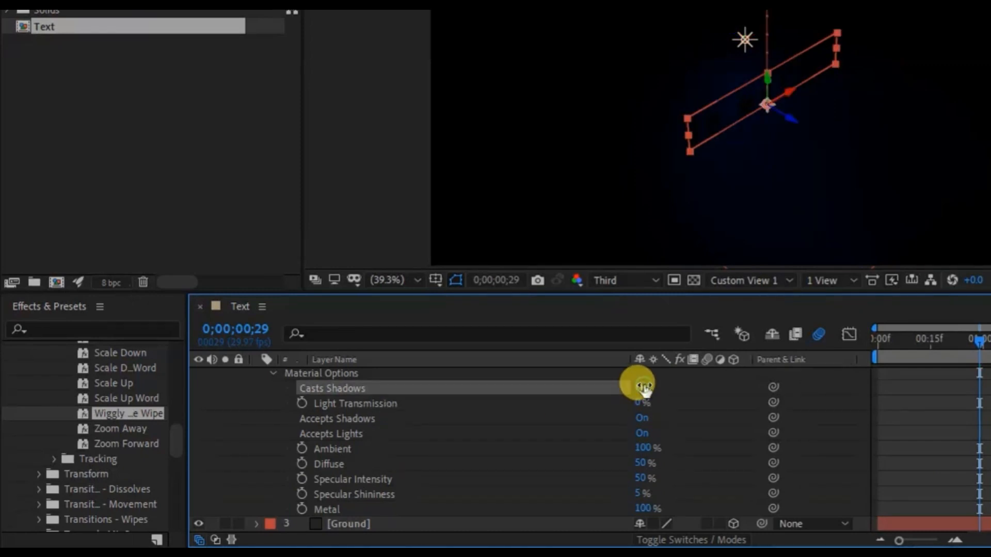
click(638, 433)
scroll(339, 402, up, 3)
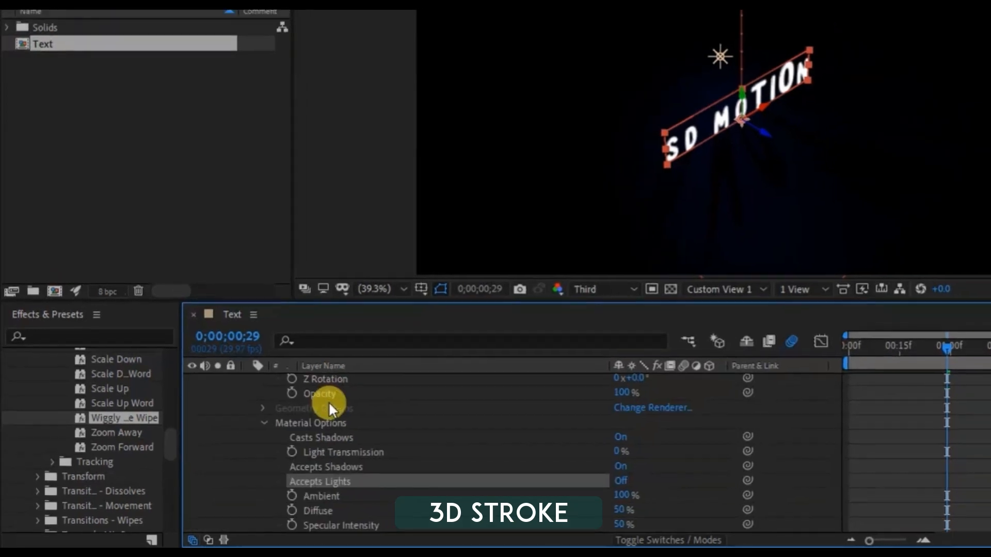
scroll(328, 401, up, 5)
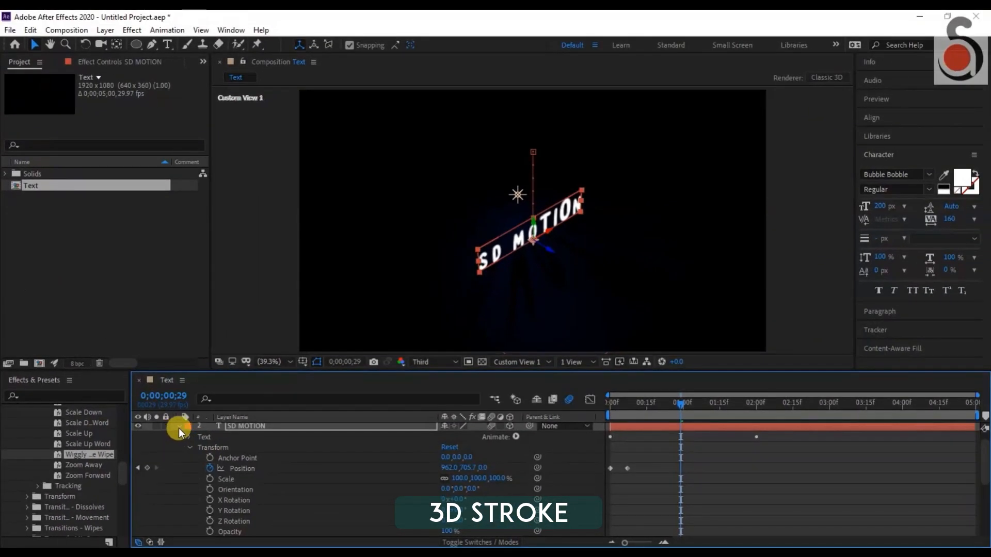
click(178, 429)
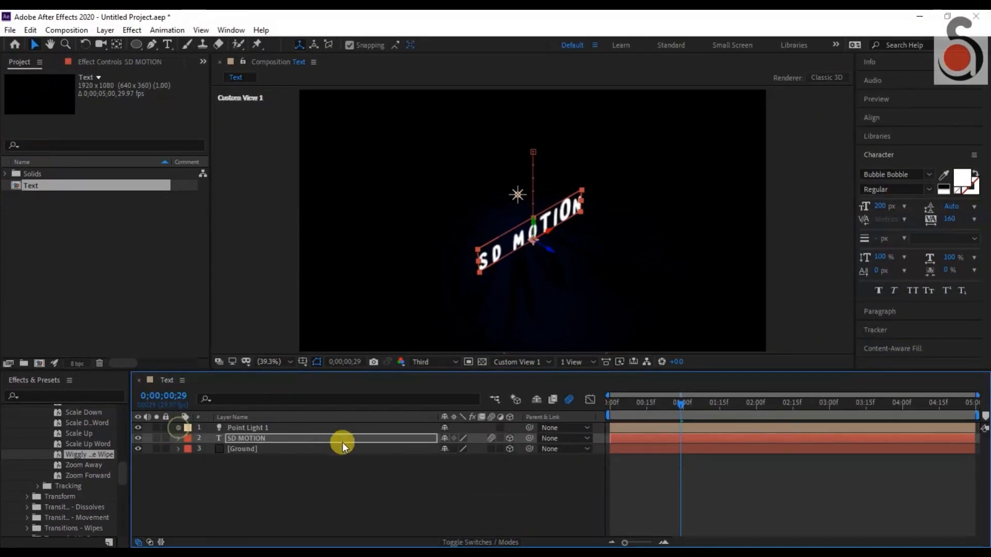
Step: Return to the Active Camera view and preview the animation from the first frame
click(527, 363)
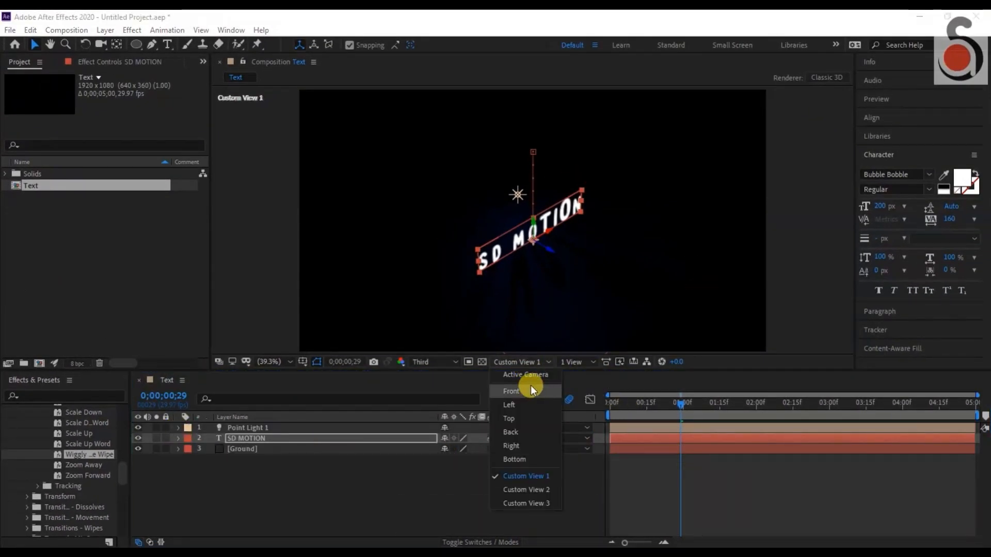
click(528, 375)
drag(626, 405, 582, 406)
key(space)
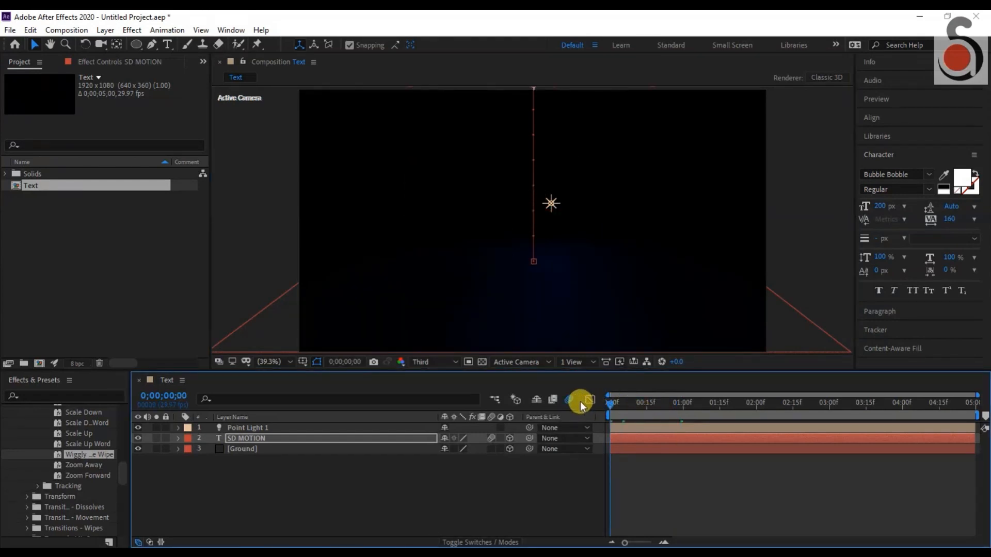
key(space)
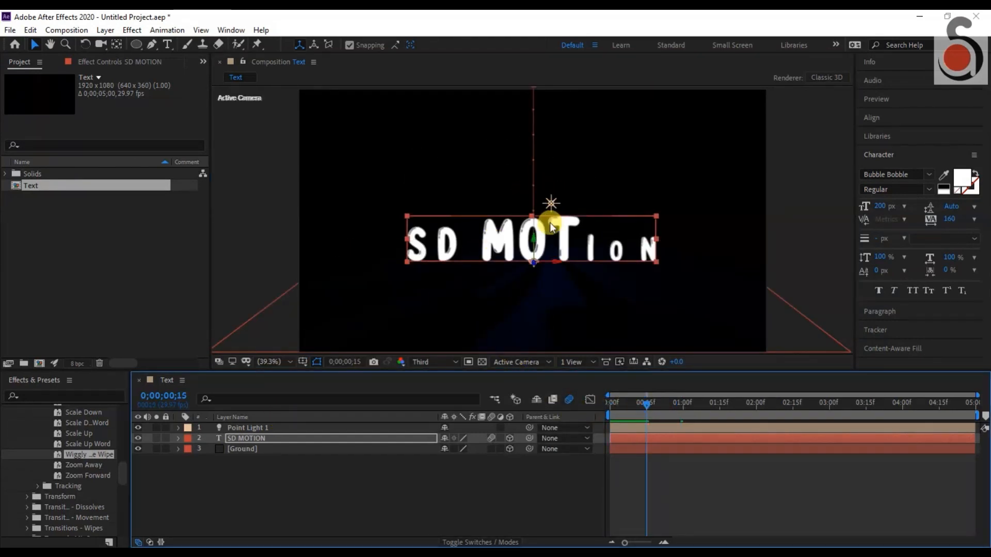
Step: Raise Point Light 1 slightly along its Y axis above the text and preview the animation from the start
click(311, 428)
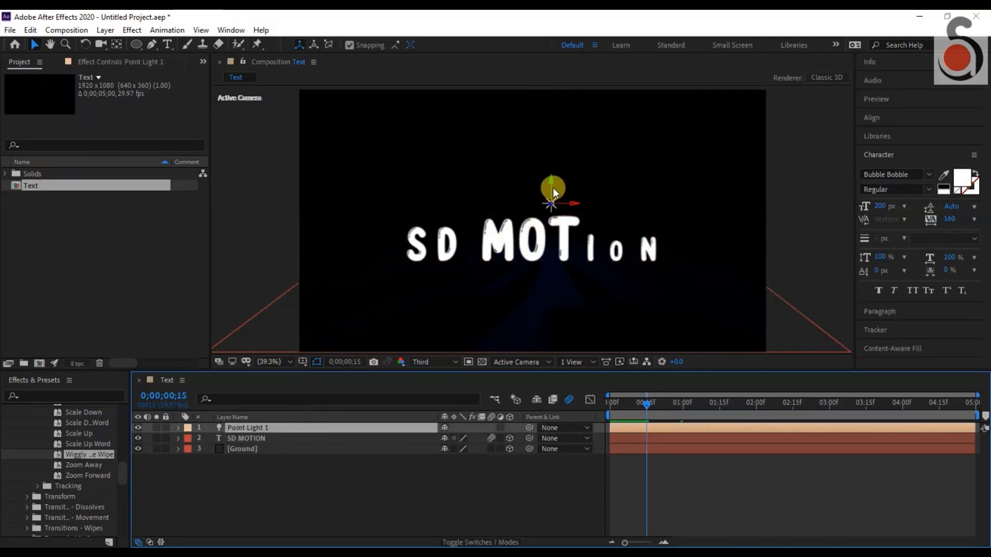
mouse_move(548, 178)
mouse_down()
mouse_move(546, 158)
mouse_move(546, 167)
mouse_up()
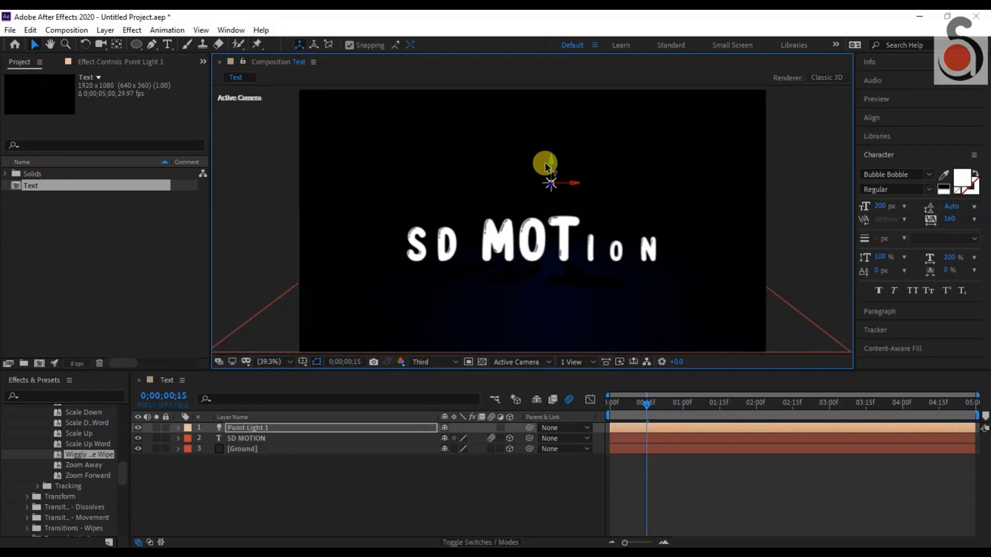
drag(646, 404, 599, 400)
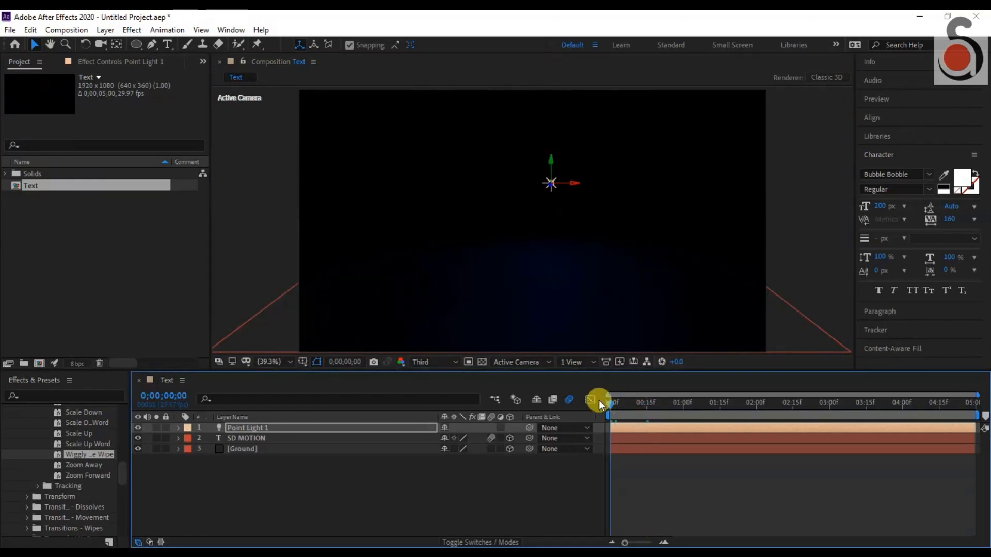
key(space)
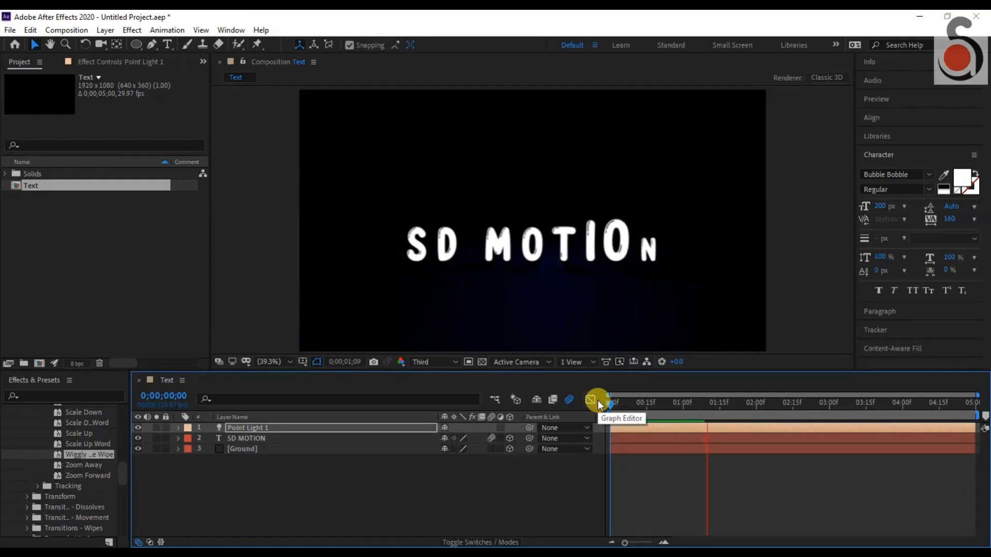
click(444, 485)
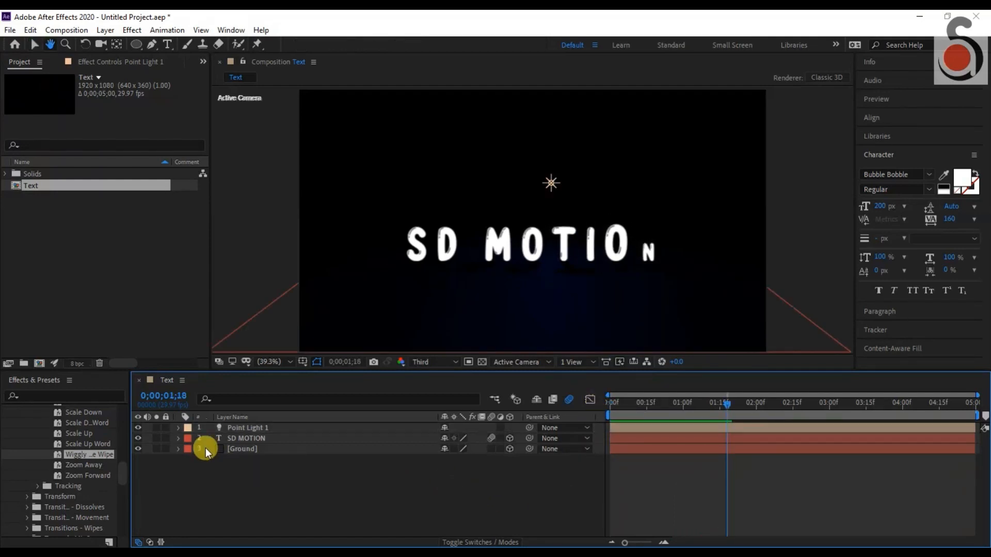
Step: Create a 1920 x 1080 px solid layer named Smoke
right_click(201, 483)
mouse_move(239, 350)
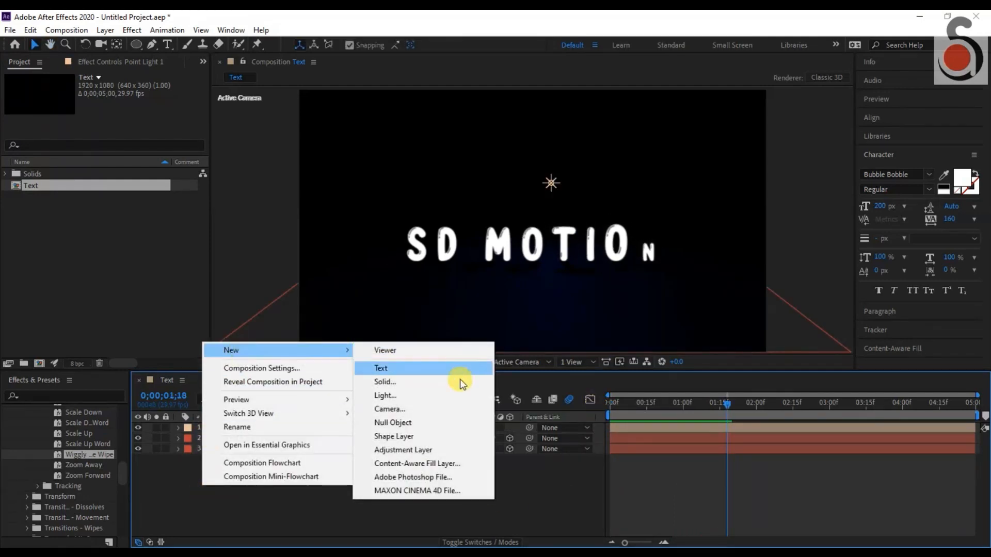
click(423, 385)
text(Smoke)
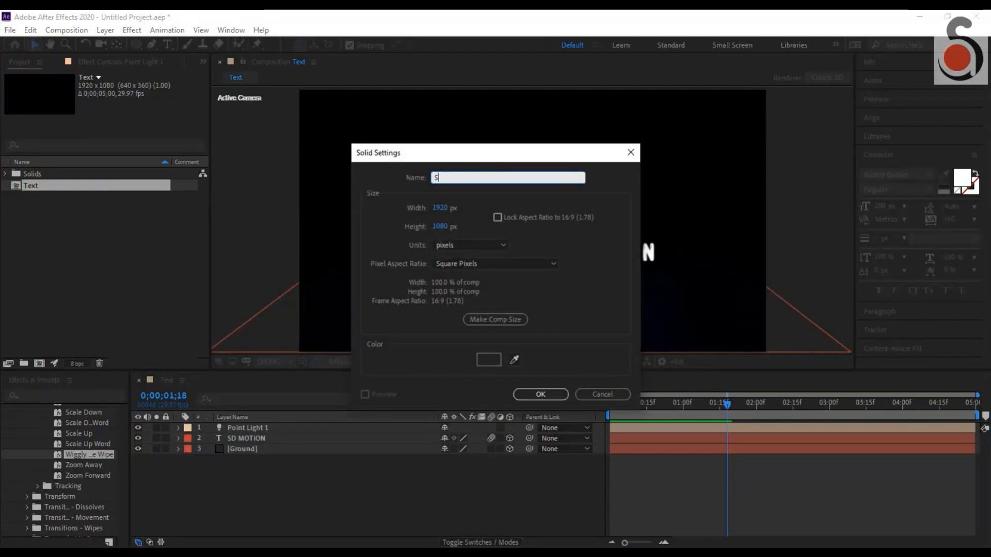
click(540, 394)
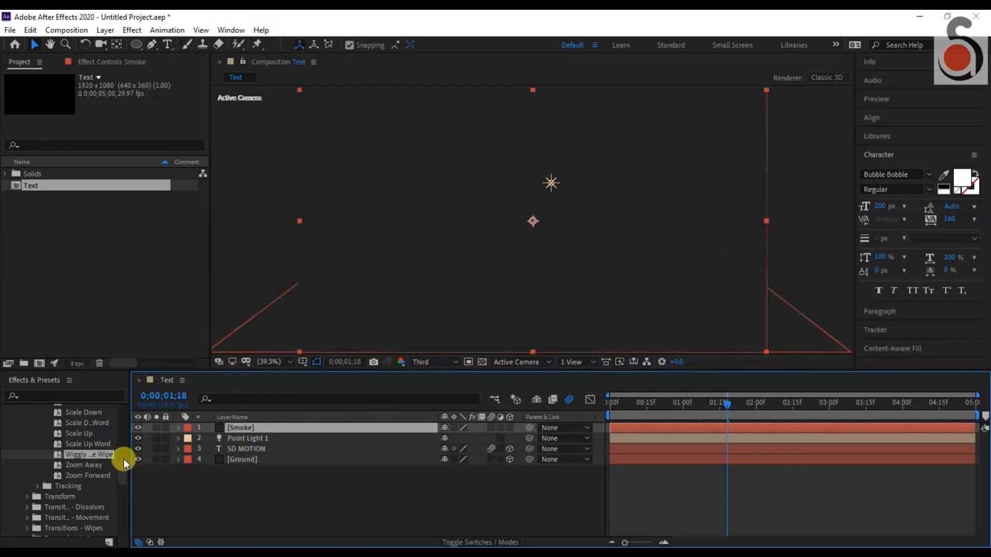
Step: Find the Fractal Noise effect and apply it to the Smoke layer
click(59, 397)
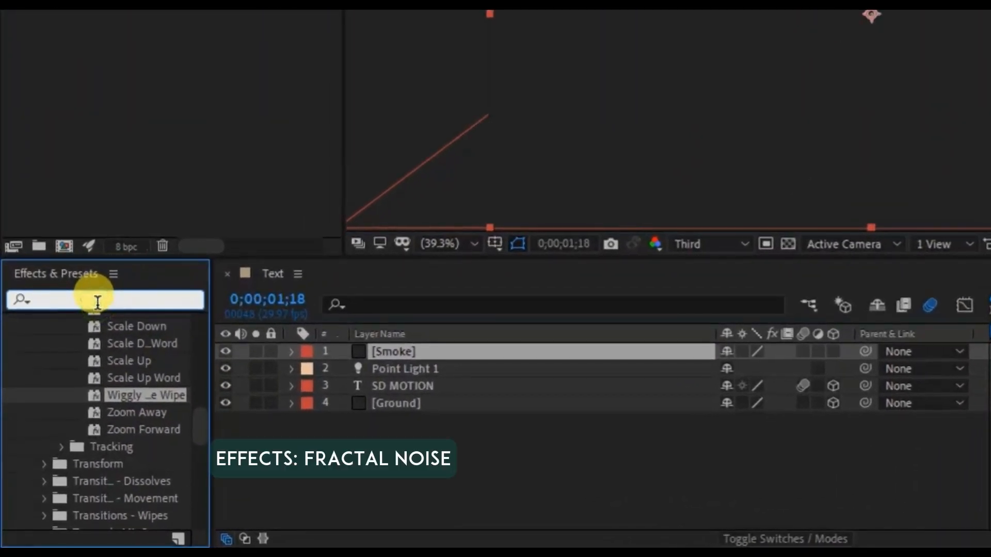
text(frac)
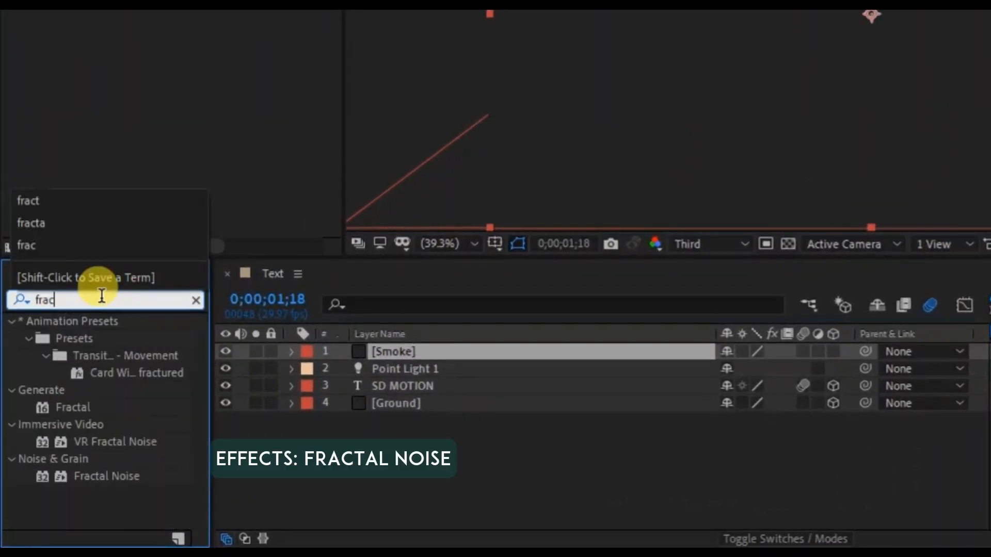
double_click(100, 475)
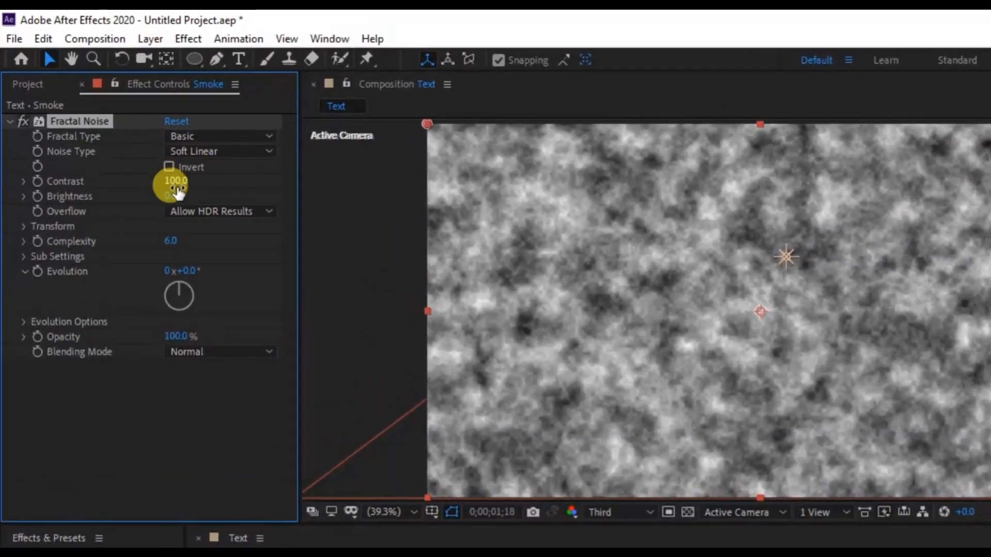
Step: Set the Fractal Noise contrast to 80 and its brightness to 15
click(173, 186)
text(8)
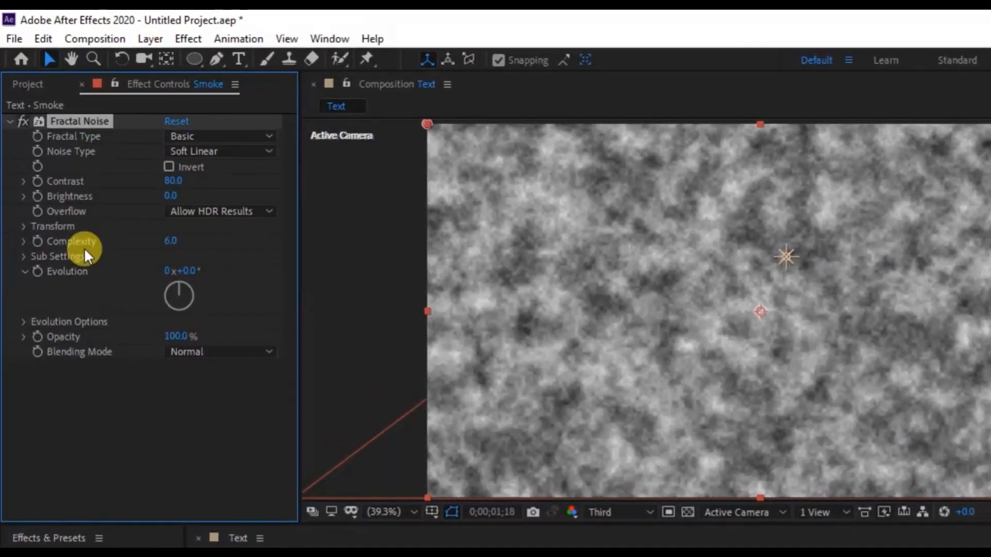
drag(177, 197, 187, 196)
click(170, 197)
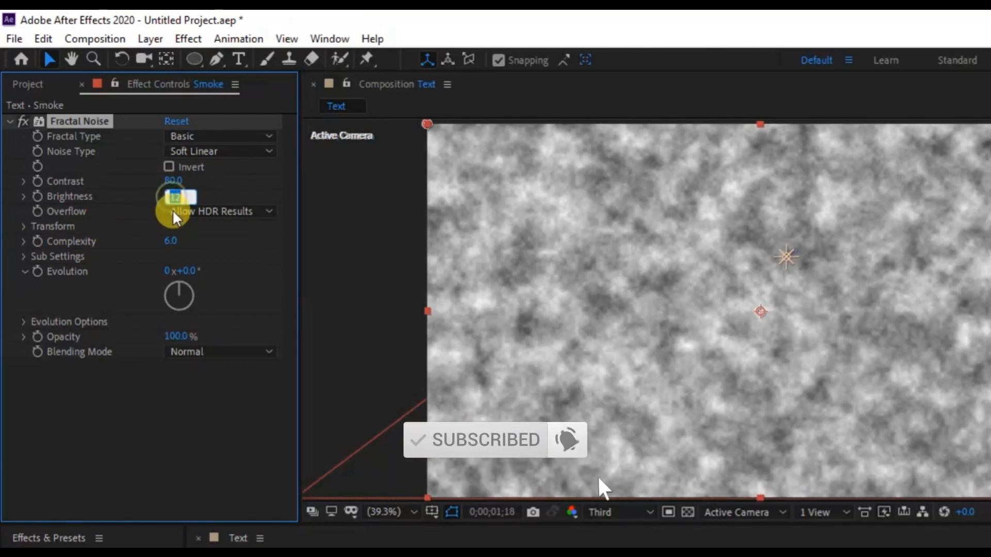
text(15)
key(Return)
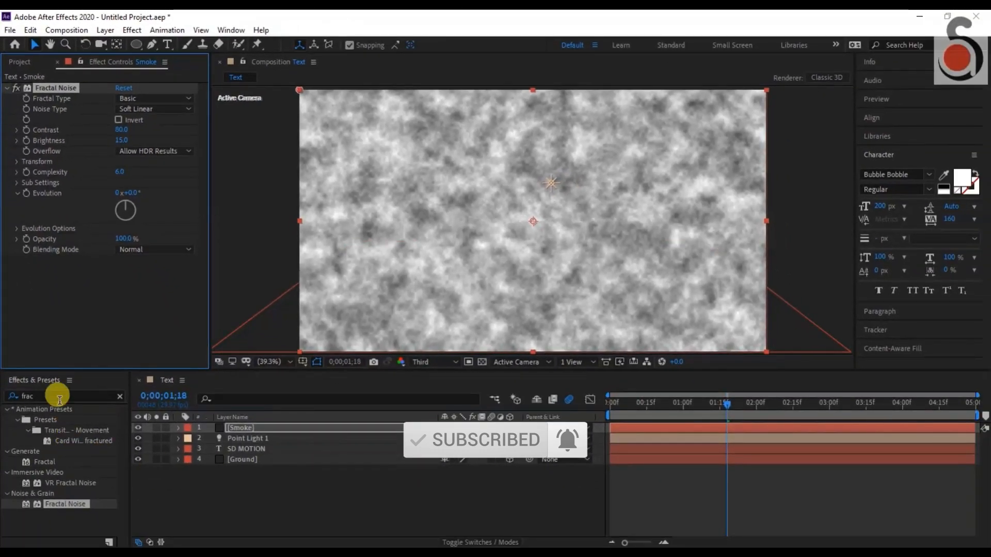
Step: Find the CC Mr. Mercury effect and apply it to the Smoke layer
click(10, 395)
text(mr.)
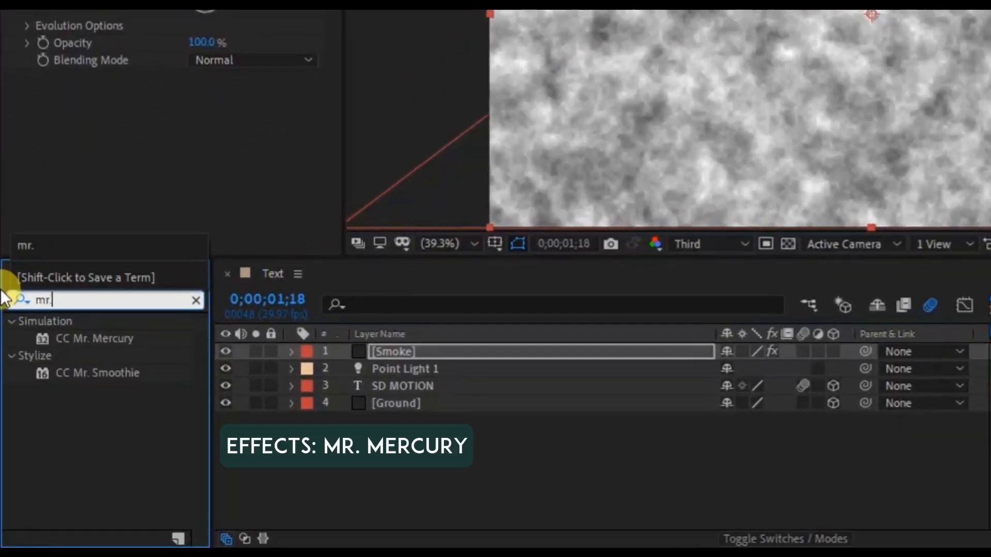
double_click(117, 338)
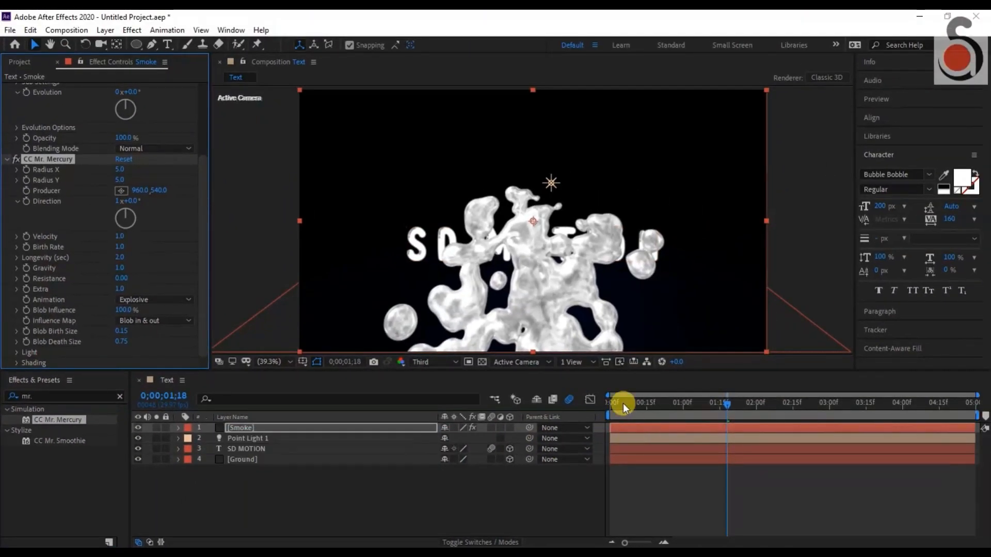
Step: Preview the Mercury particles from the start of the composition and hide the SD MOTION text layer
drag(654, 396, 628, 391)
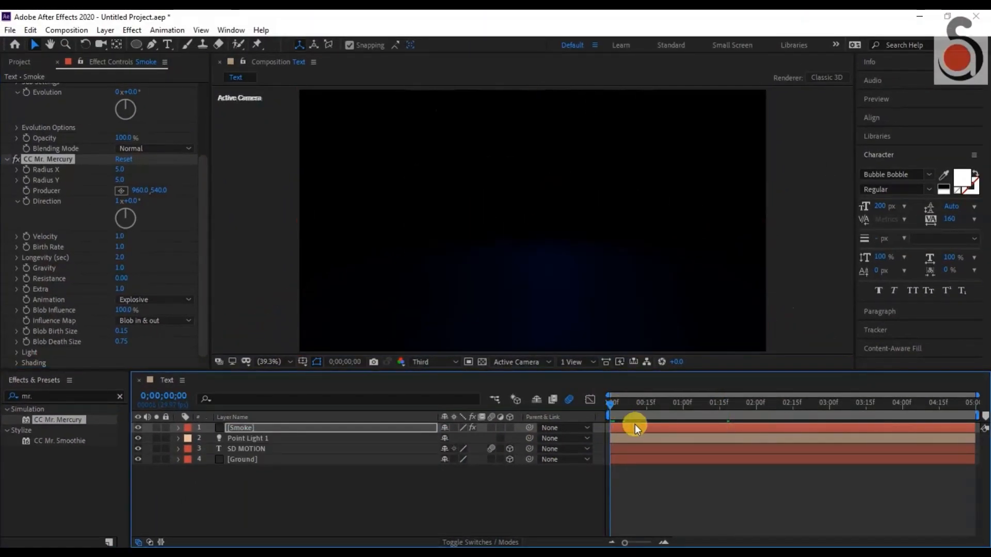
key(space)
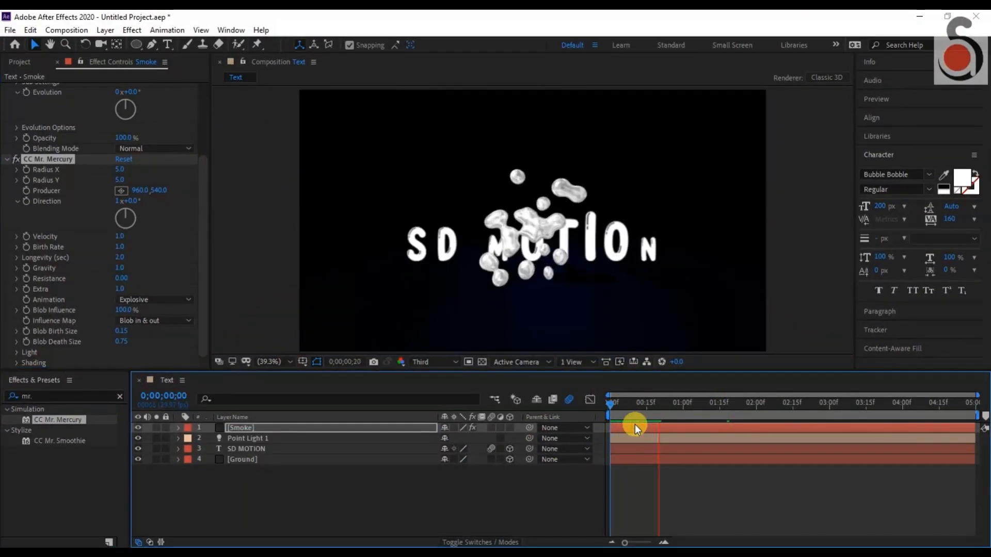
drag(635, 424, 658, 422)
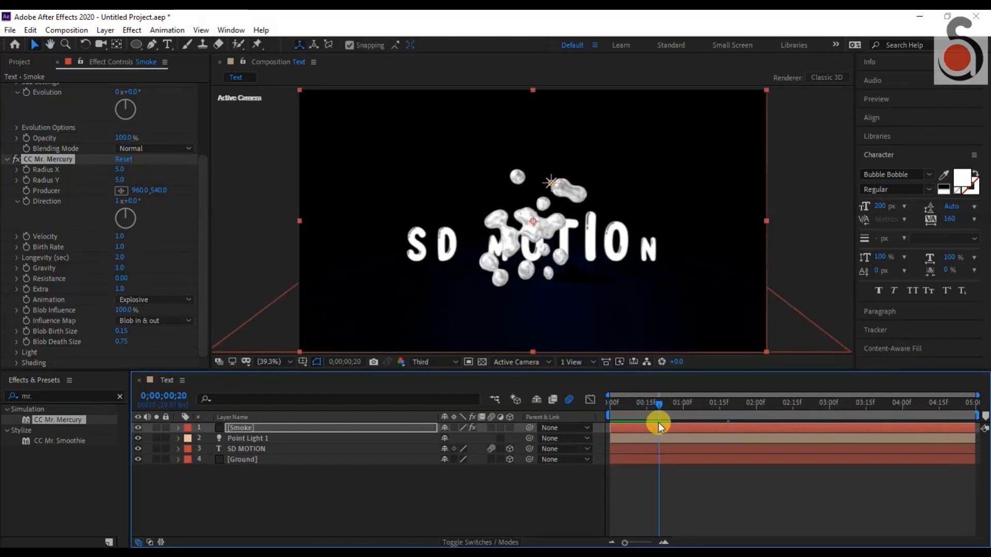
click(137, 449)
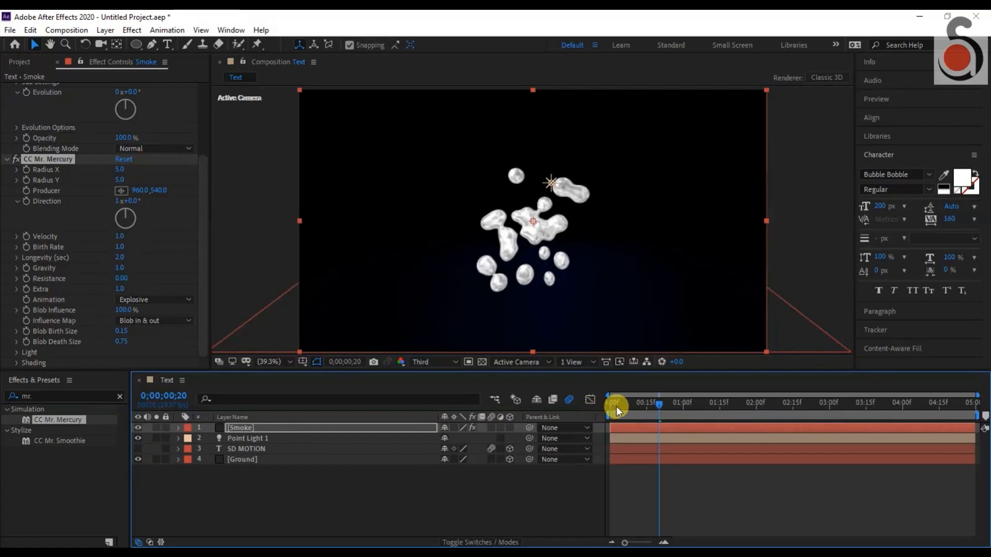
drag(616, 406, 667, 423)
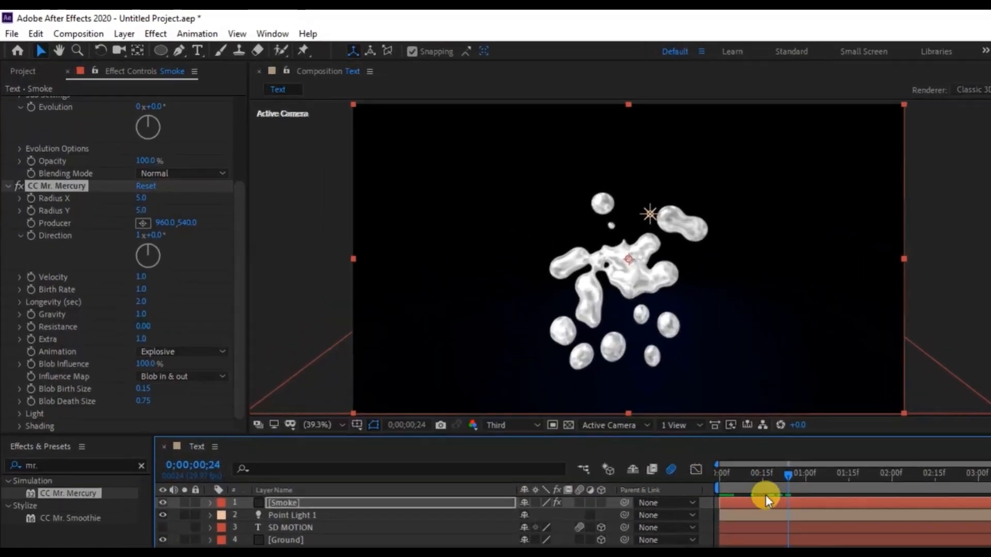
Step: Set the CC Mr. Mercury Radius X and Radius Y to 0 and its Velocity to 10
scroll(65, 165, up, 5)
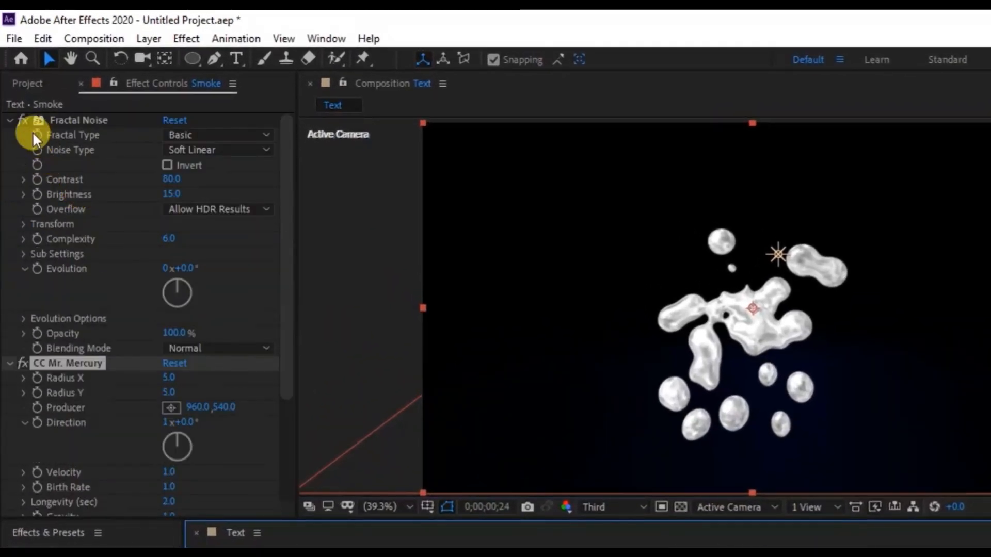
click(10, 120)
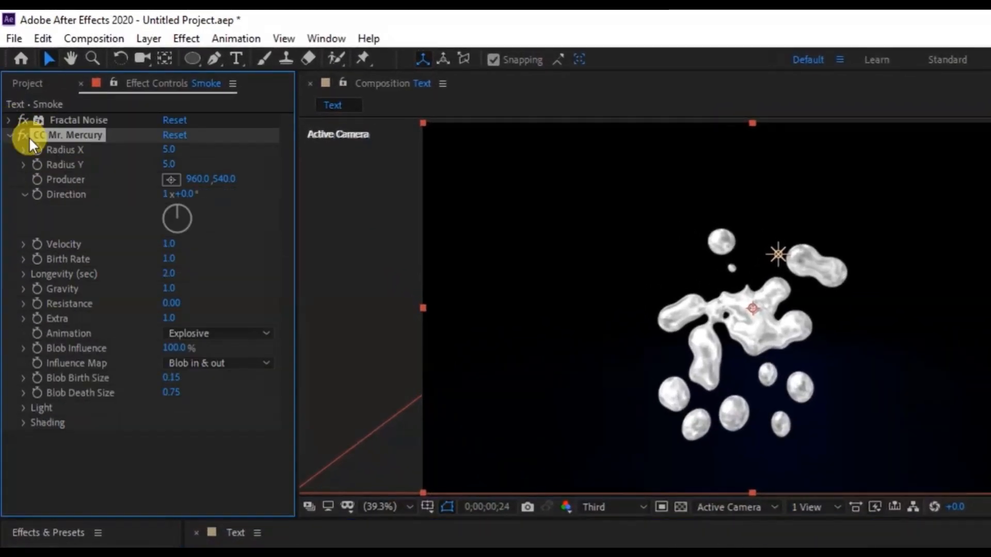
click(169, 150)
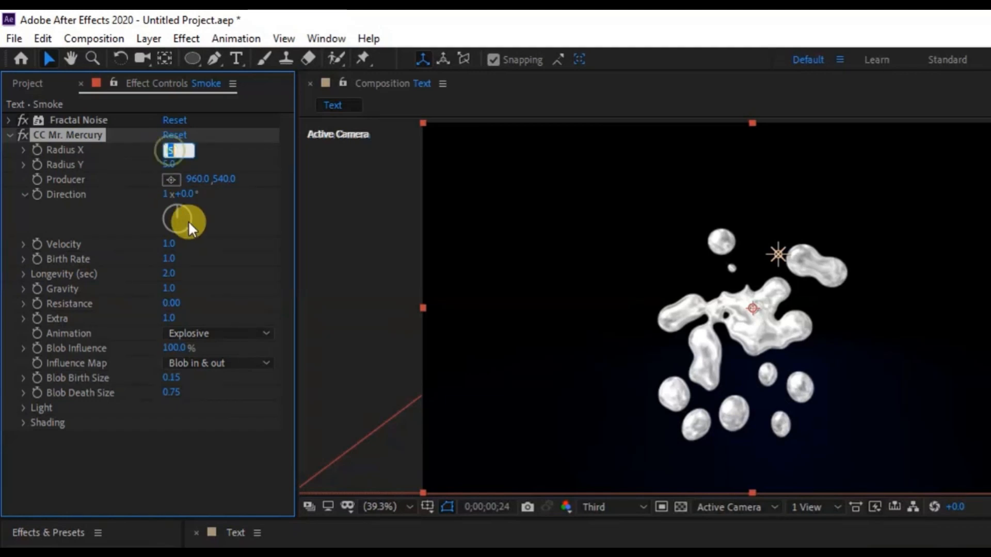
text(0)
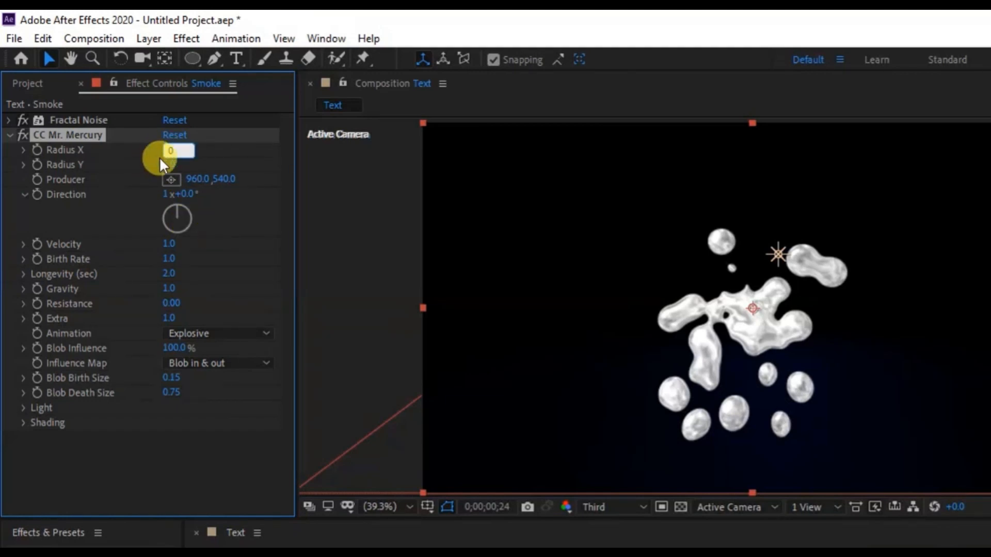
text(0)
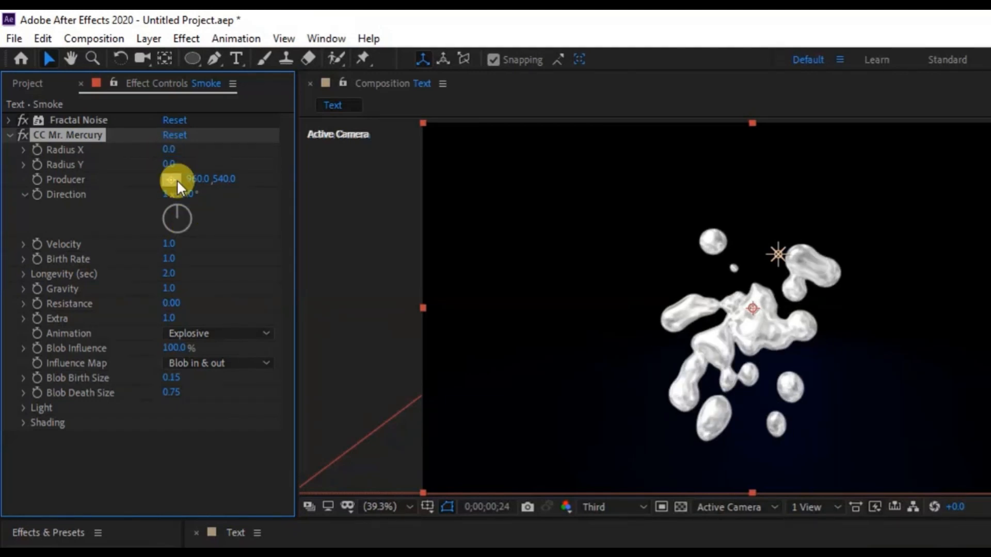
click(169, 250)
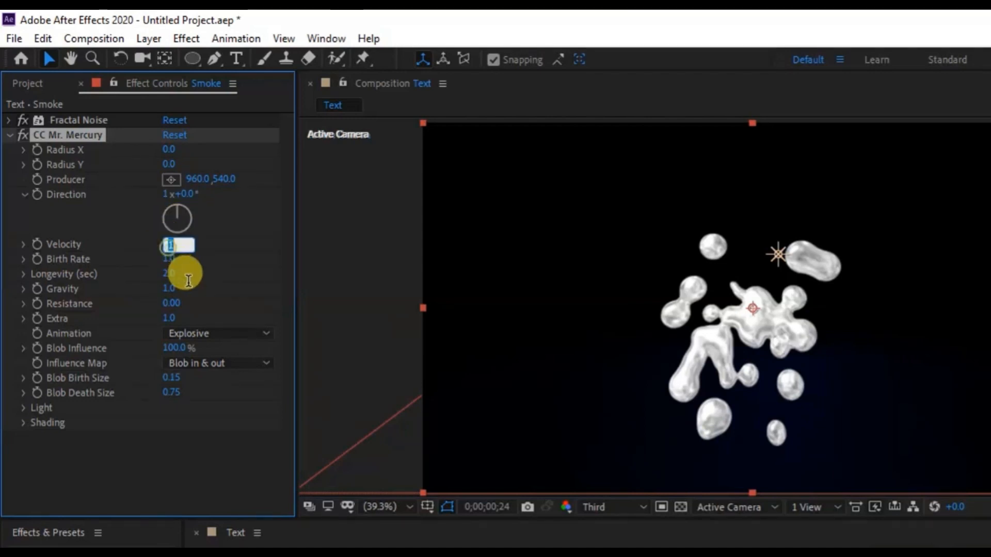
text(10)
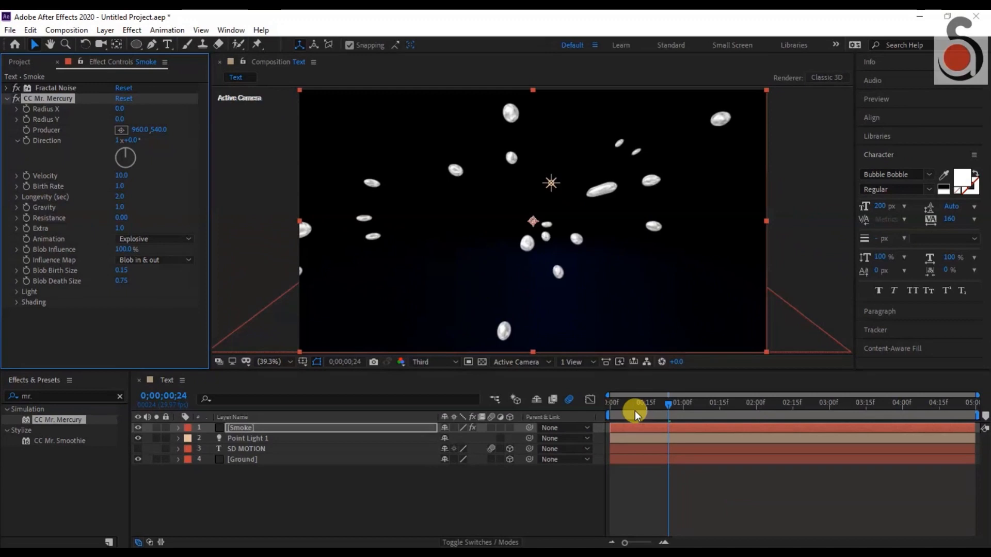
drag(635, 411, 600, 405)
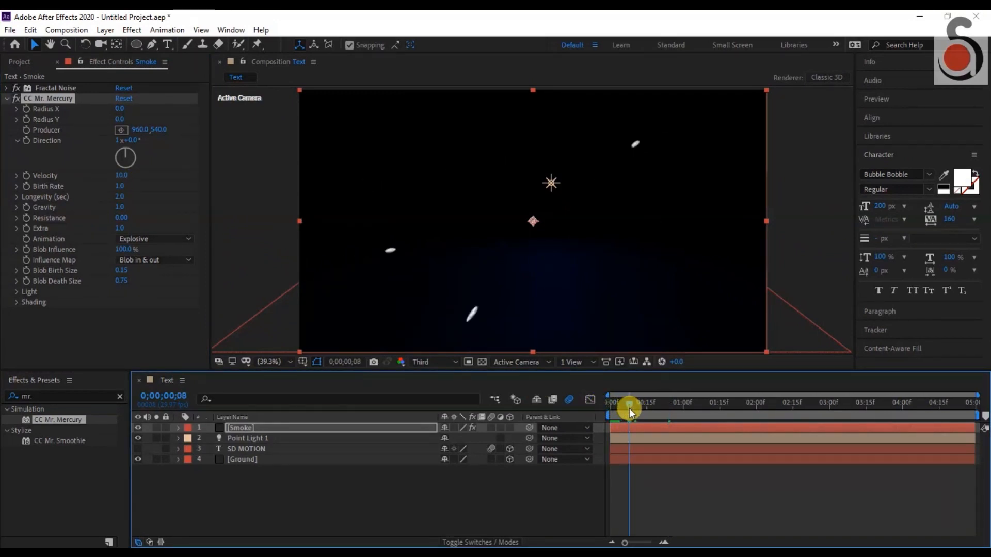
Step: Keyframe the CC Mr. Mercury Birth Rate at 15 on frame 0;00;00;00 and preview the burst
drag(629, 407, 607, 410)
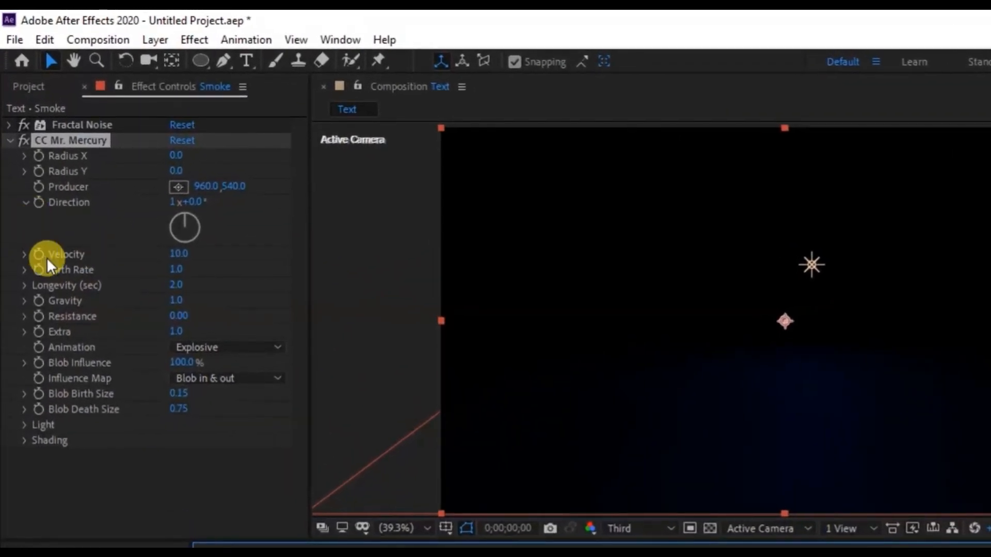
click(41, 275)
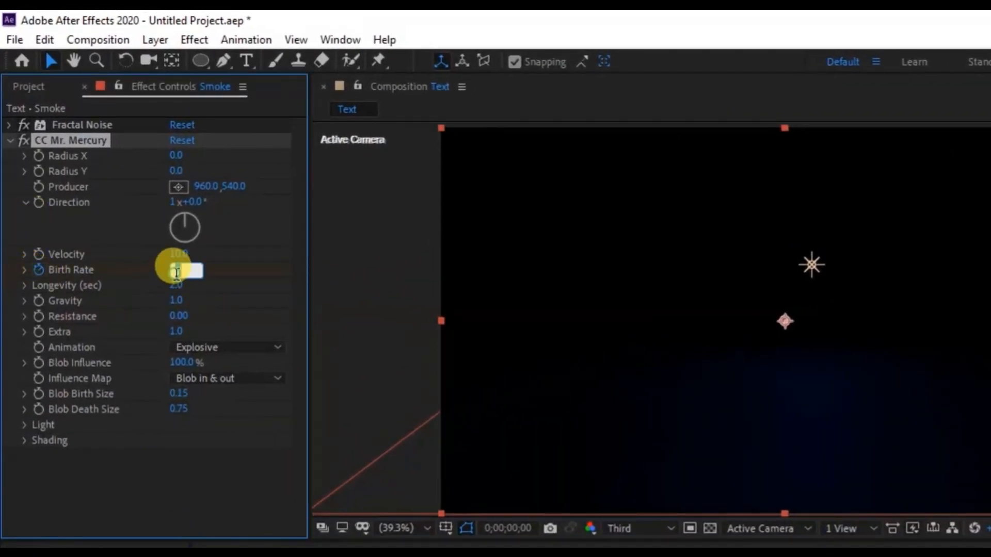
key(Return)
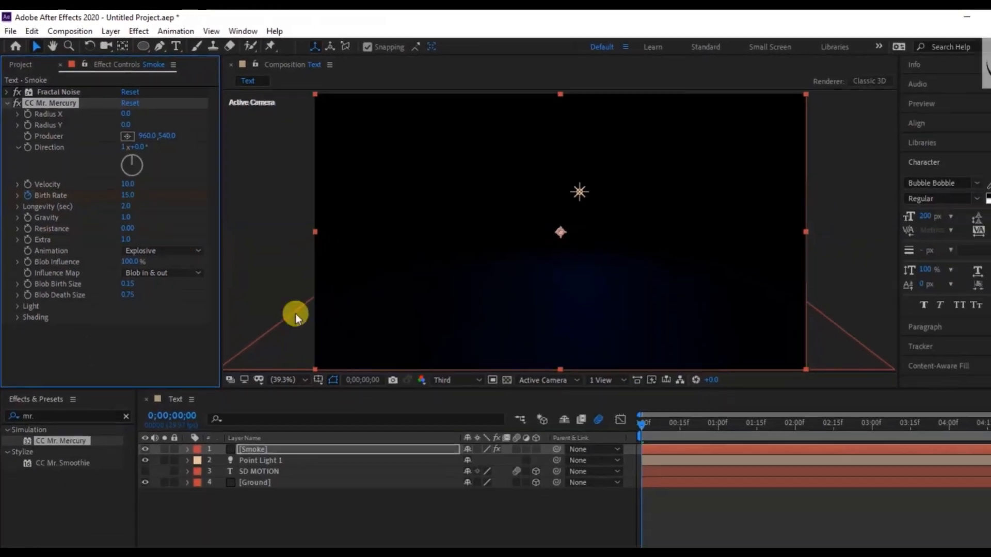
key(space)
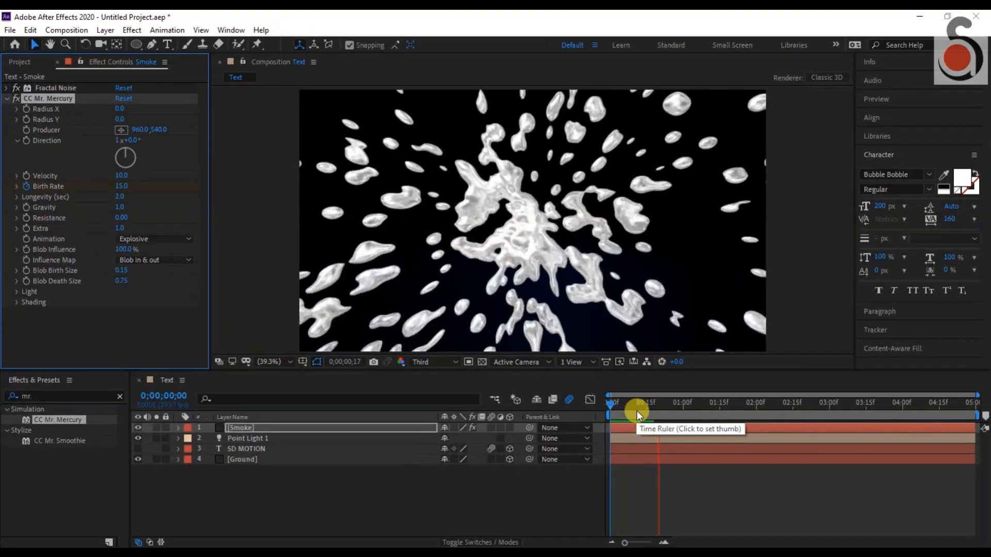
Step: Add a Birth Rate keyframe of 0 at 0;00;00;05 and preview the animation from the start
mouse_move(617, 407)
mouse_down()
mouse_move(634, 412)
mouse_move(609, 406)
mouse_up()
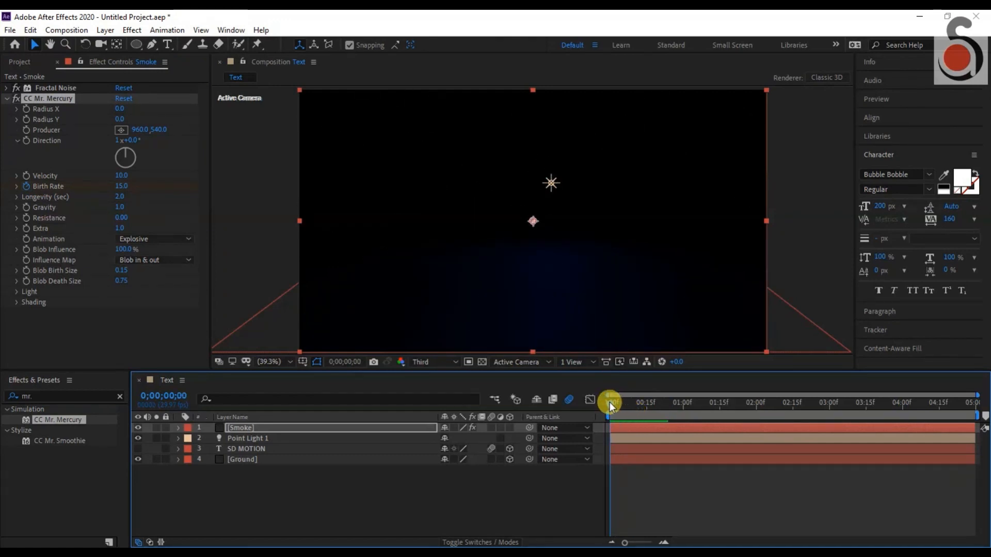
click(621, 410)
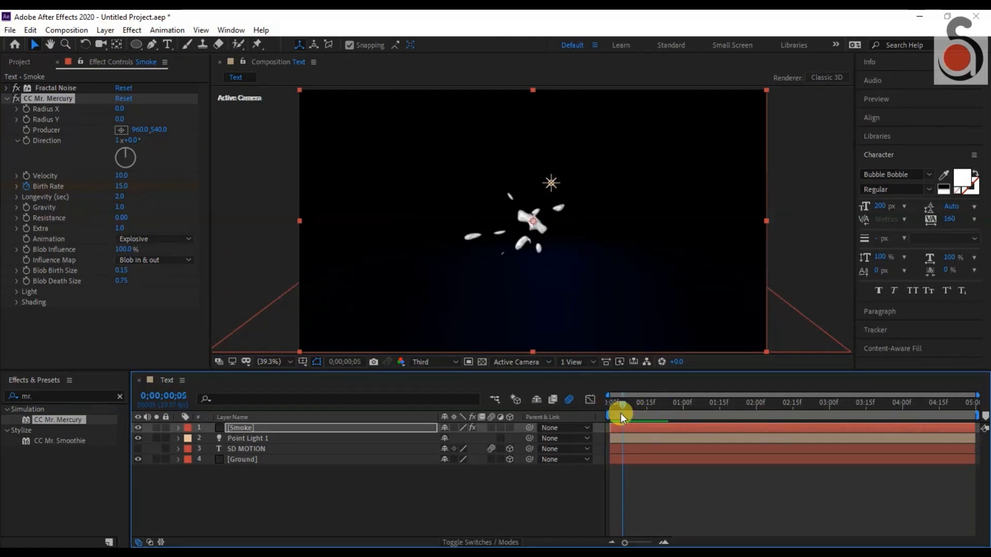
click(121, 186)
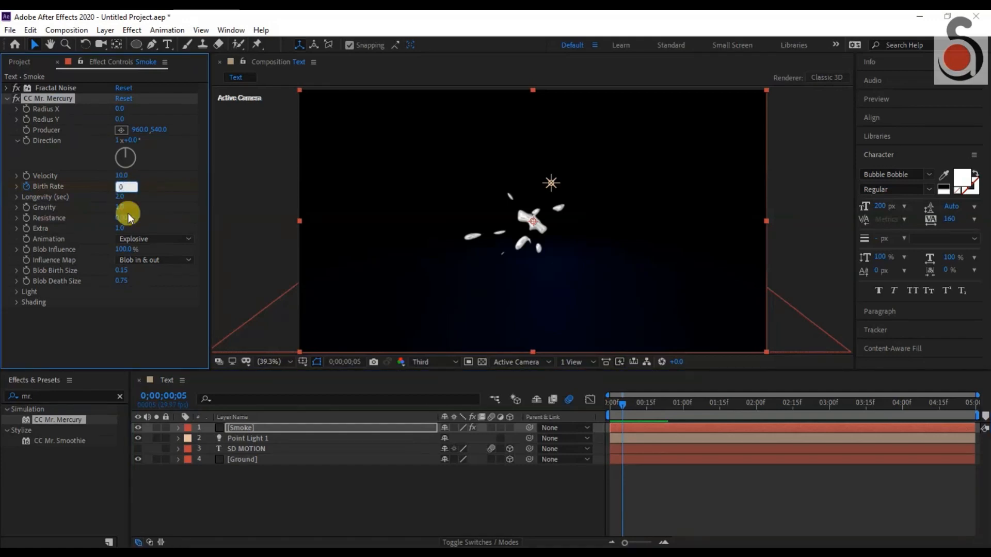
click(608, 408)
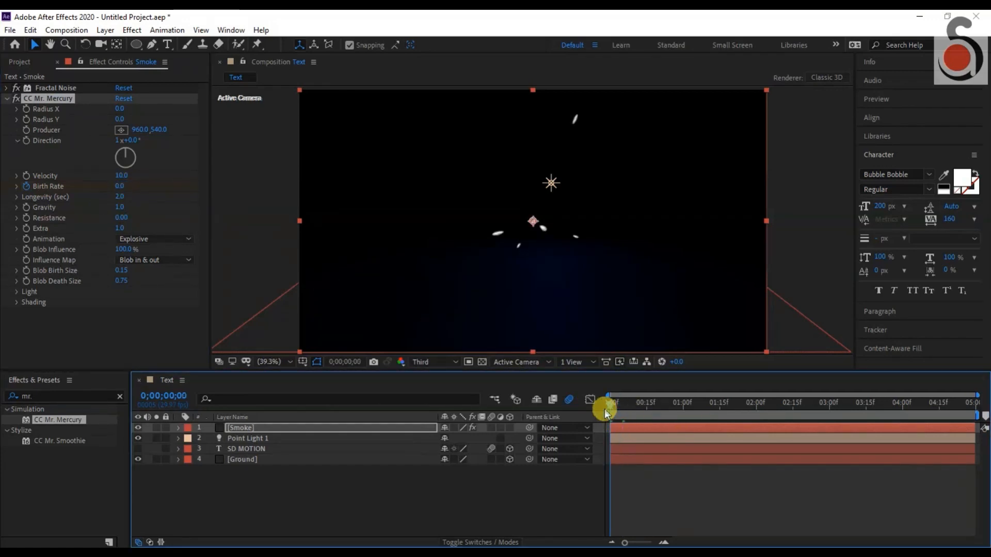
key(space)
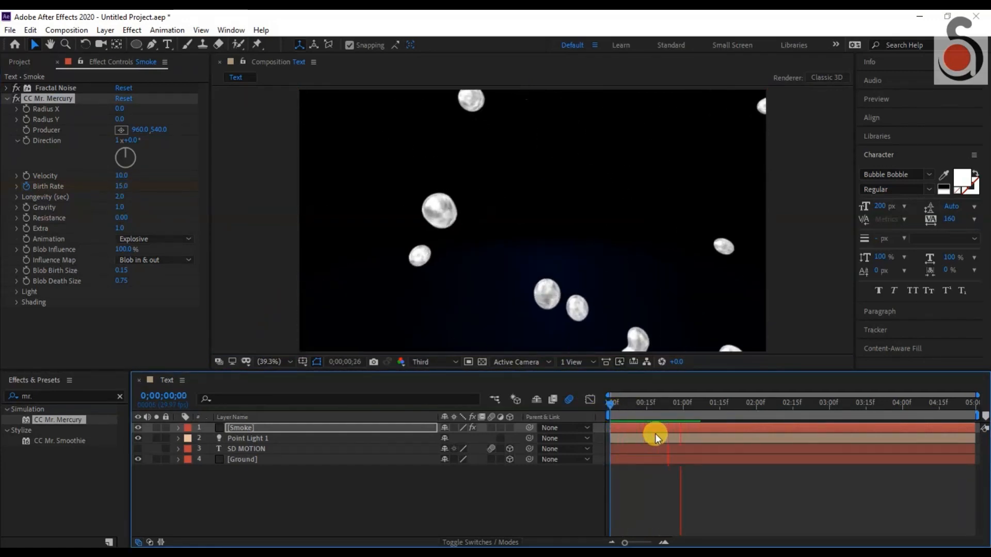
key(space)
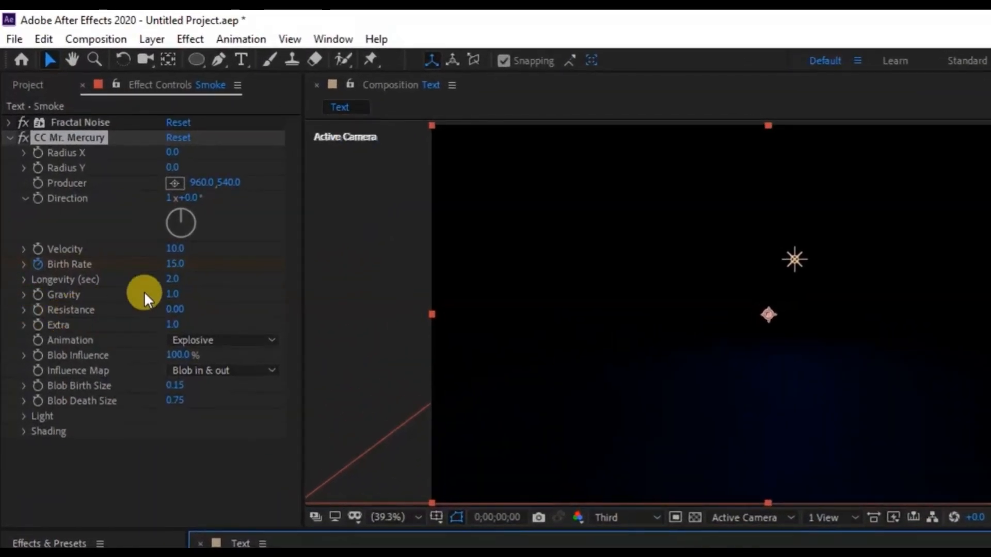
Step: Set the CC Mr. Mercury Gravity to -10 and check the particle motion up to 0;00;00;15
click(173, 294)
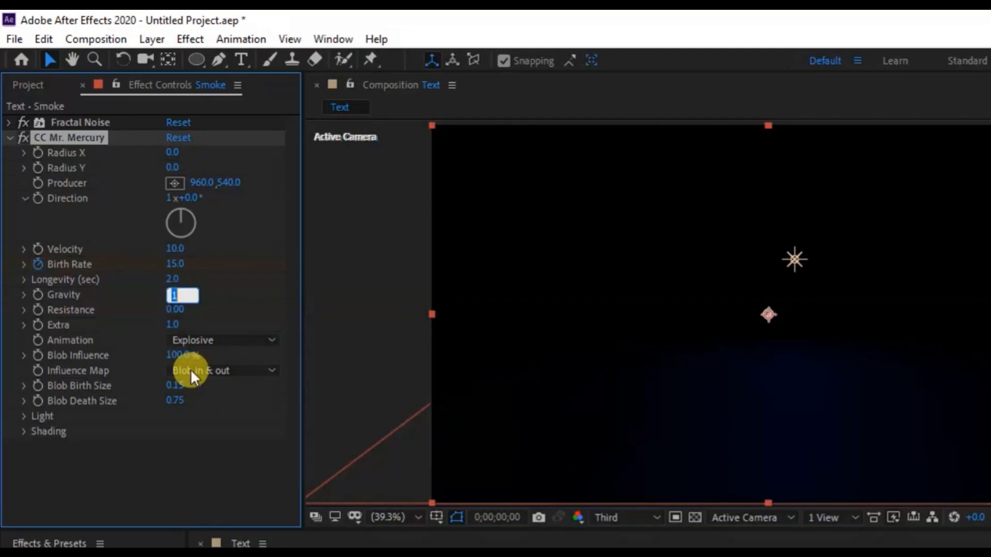
text(-10)
key(Return)
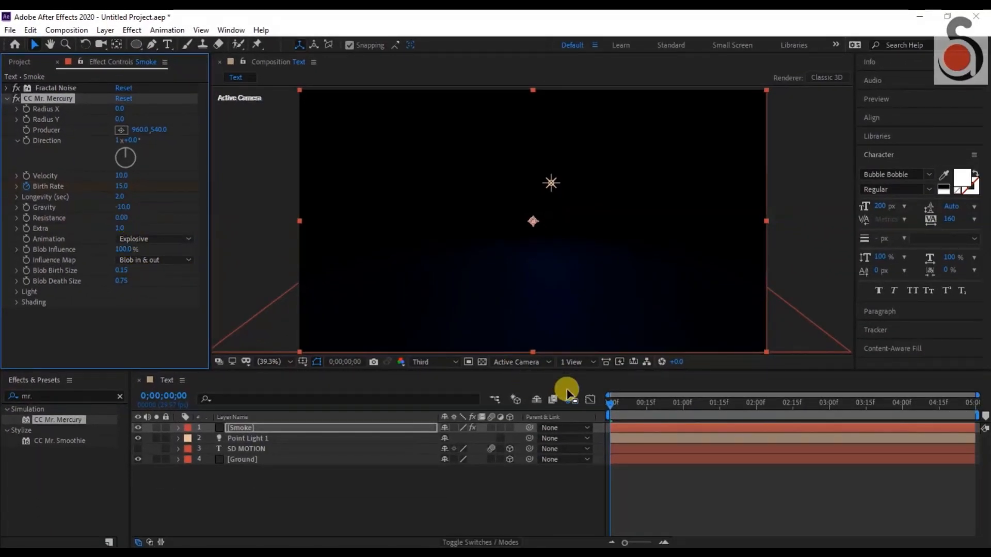
drag(610, 411, 646, 423)
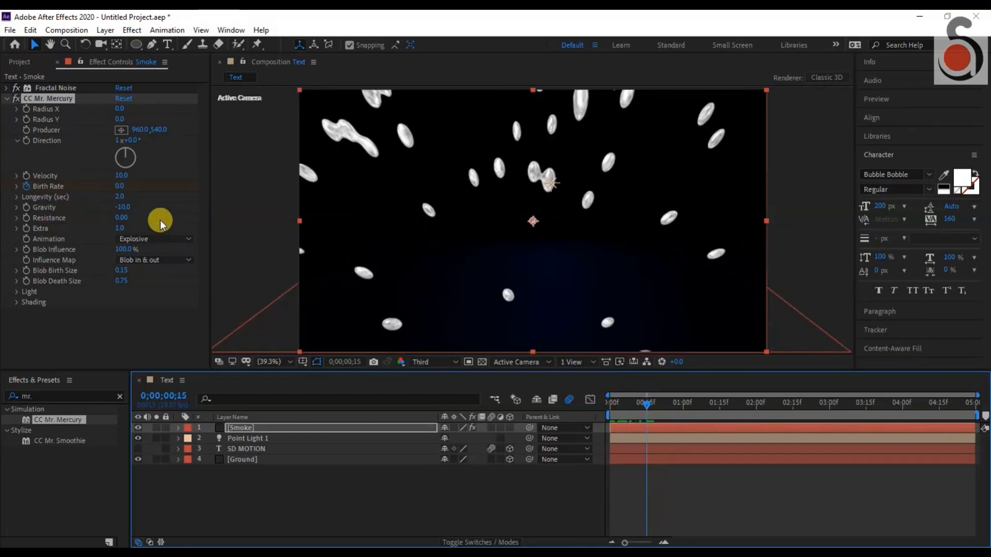
Step: Set the CC Mr. Mercury Resistance to 10 and preview the smoke animation from the start
click(123, 215)
text(10)
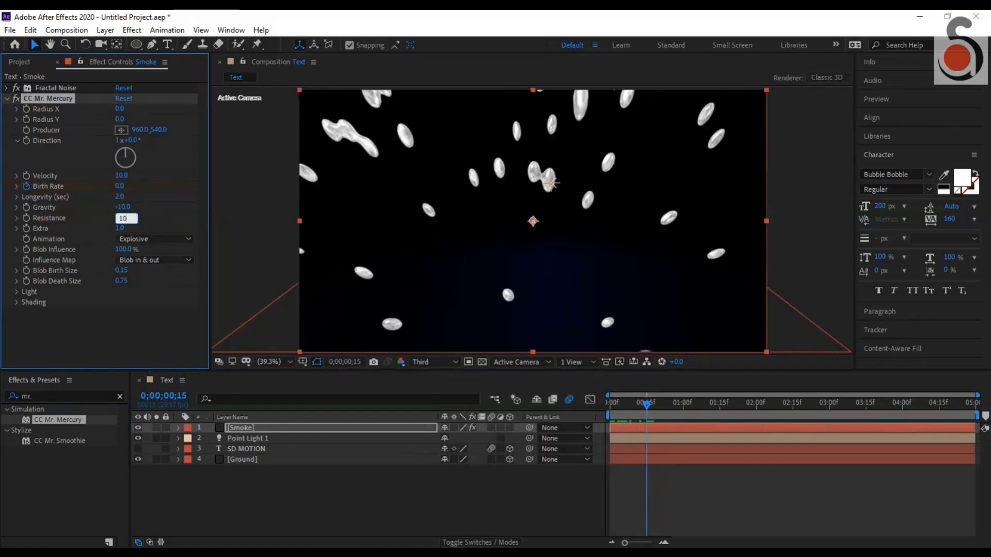
key(Return)
click(609, 404)
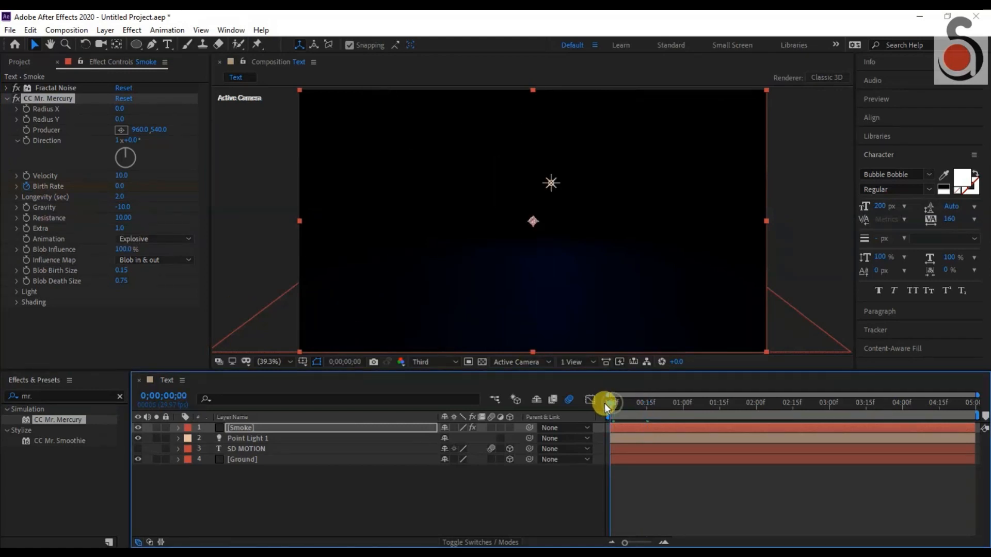
key(space)
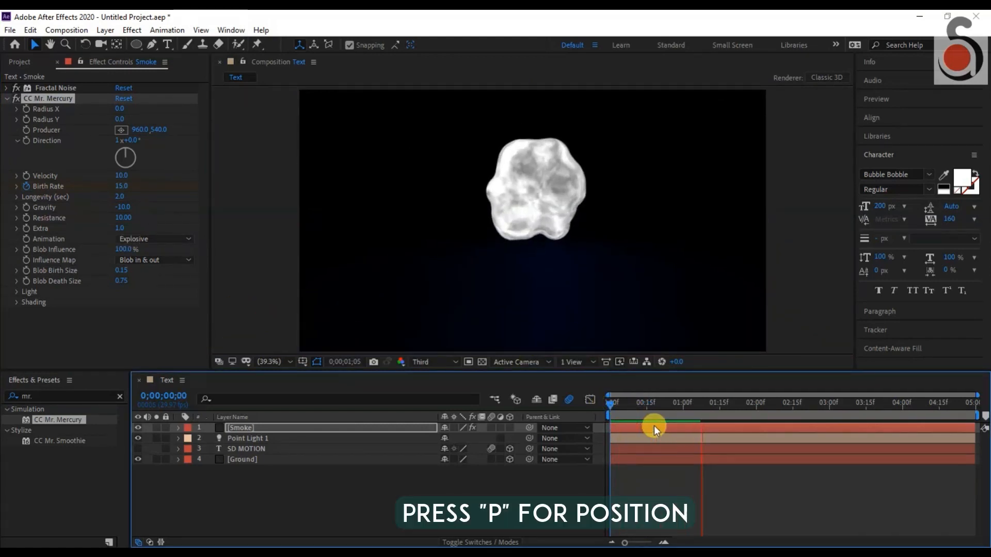
key(space)
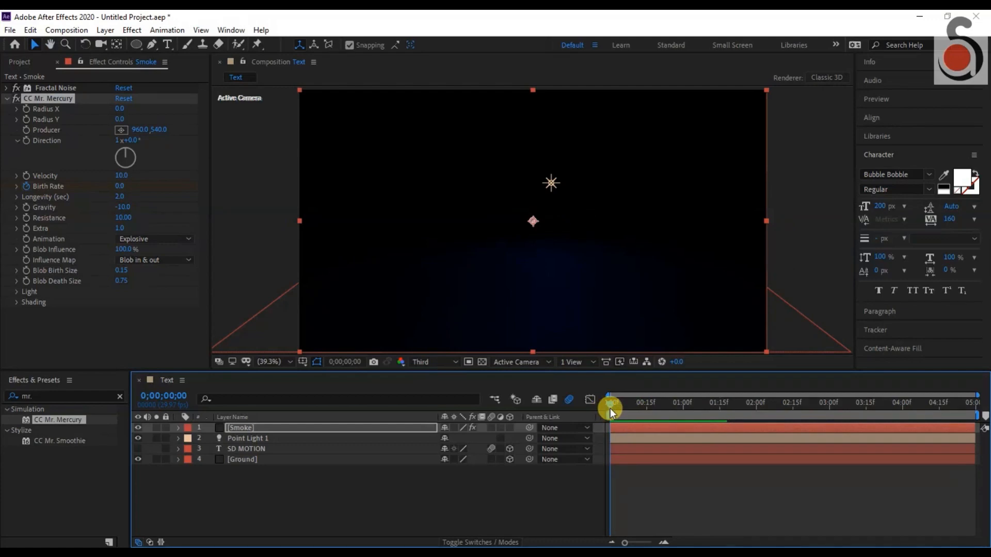
key(space)
key(space)
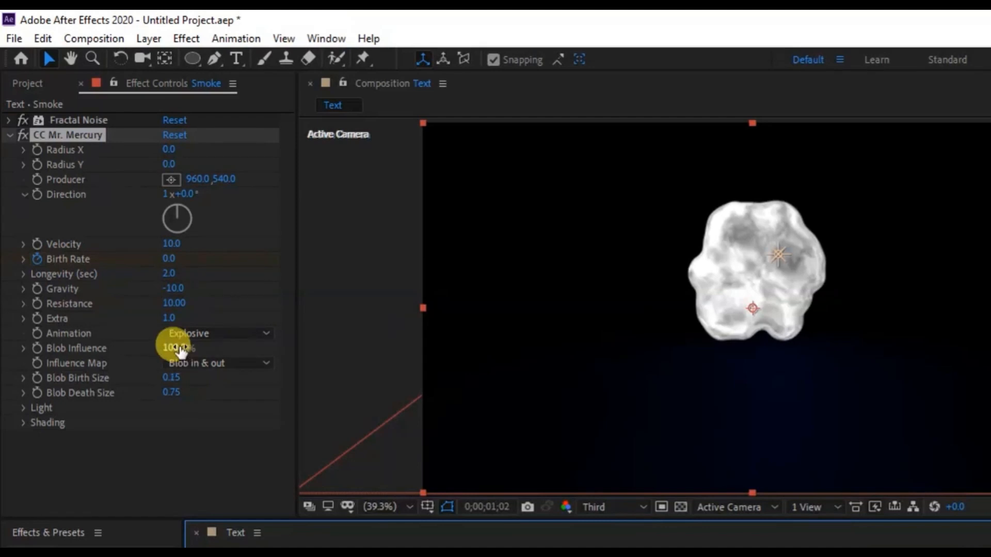
Step: Set the CC Mr. Mercury Blob Influence to 40%
click(178, 349)
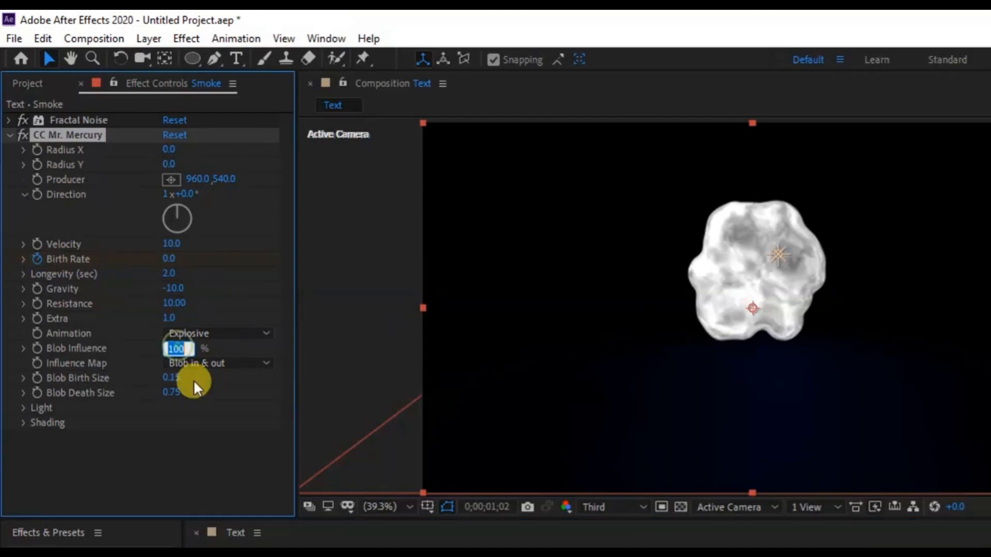
text(40)
key(Return)
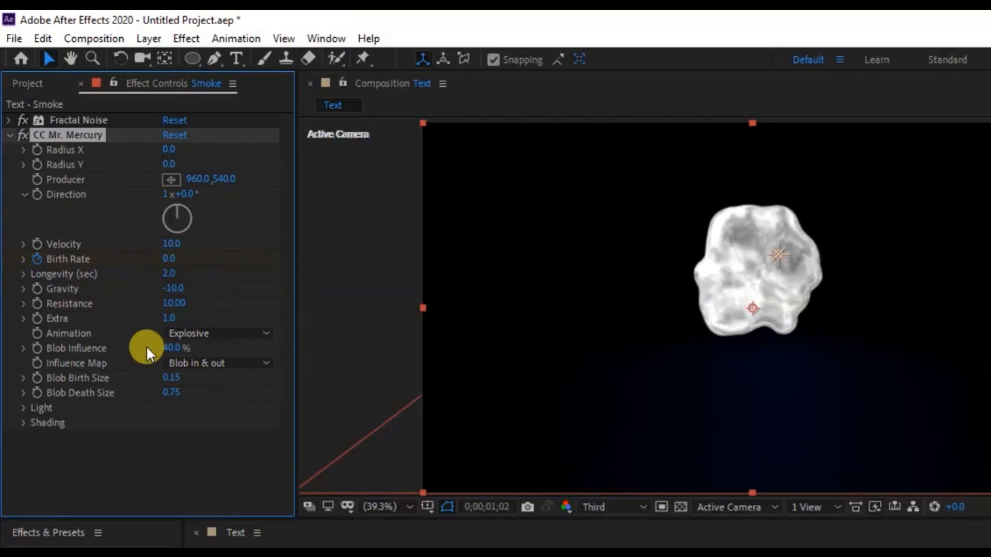
Step: Set the CC Mr. Mercury Influence Map to Blob out and preview the smoke animation
click(169, 367)
click(181, 381)
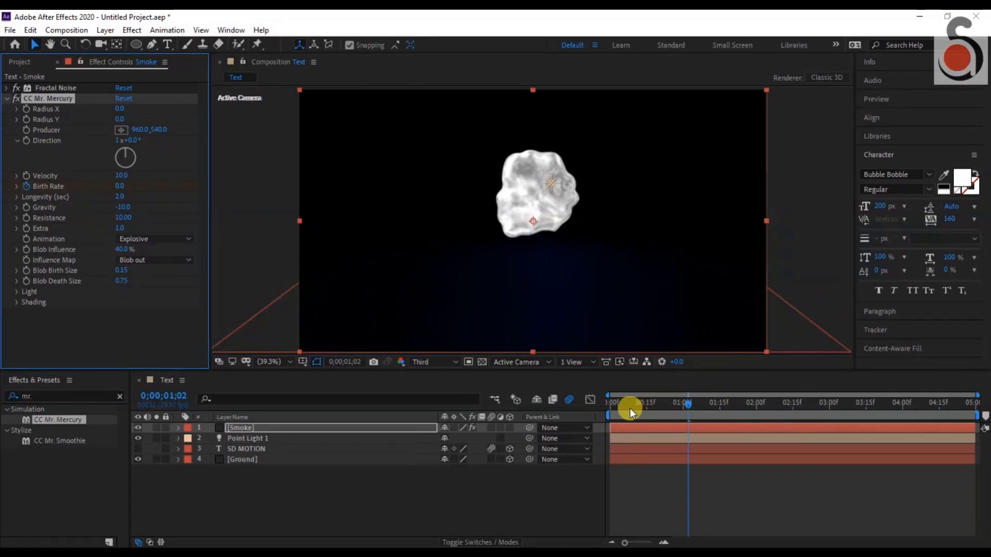
key(Home)
key(space)
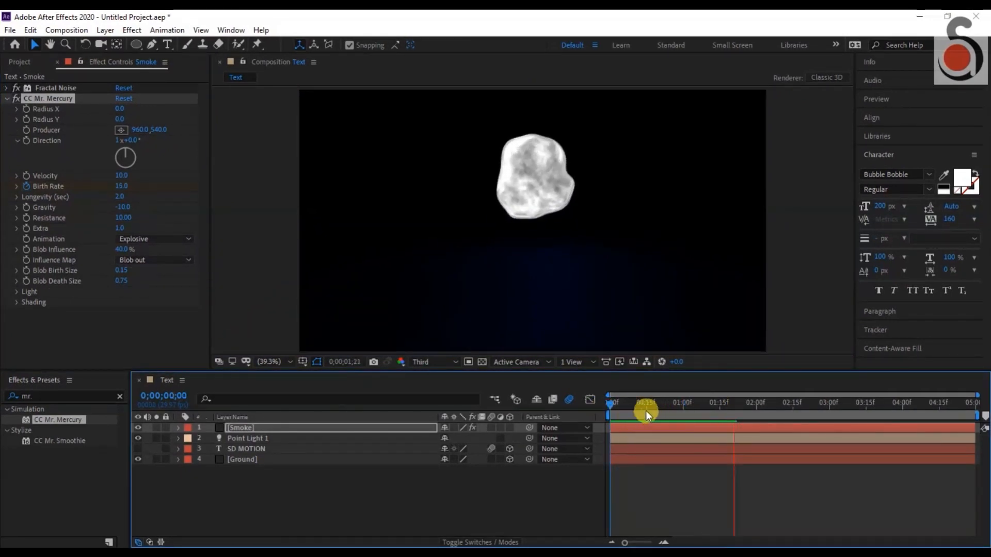
click(624, 408)
key(space)
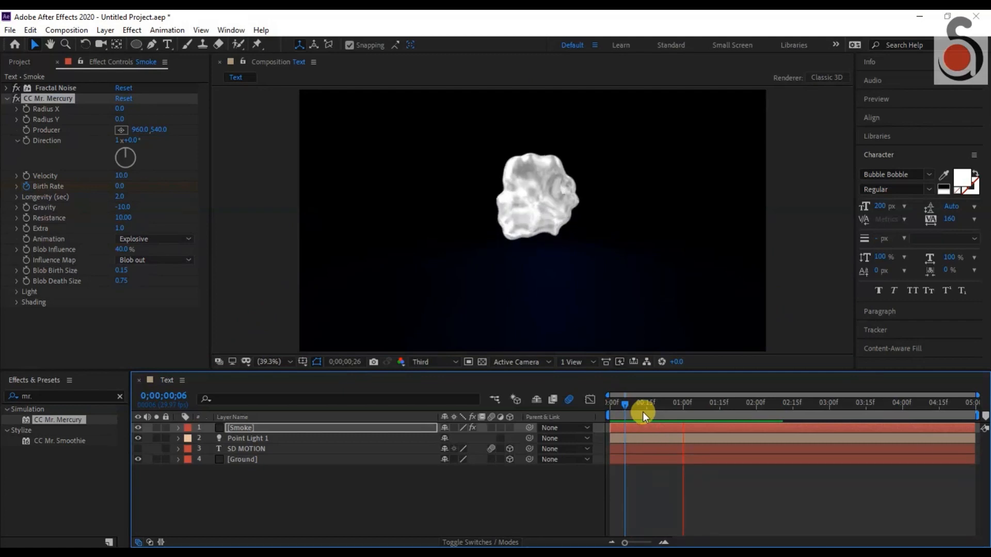
key(space)
Step: Keyframe the Blob Birth Size from 0 at 0;00;00;00 to 6 at 0;00;01;15, and set the Blob Death Size to 0
click(619, 405)
drag(617, 405, 609, 405)
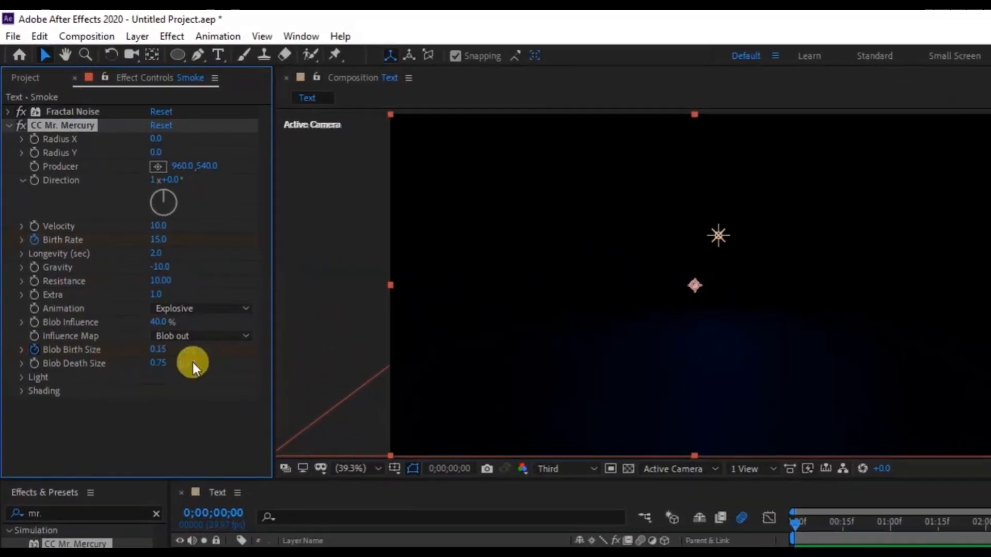
click(121, 270)
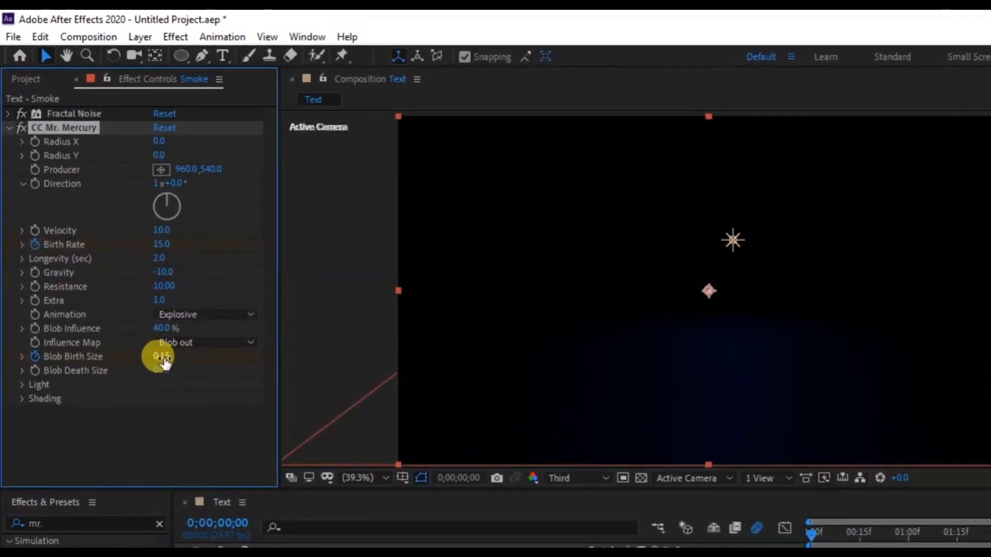
text(0)
key(Return)
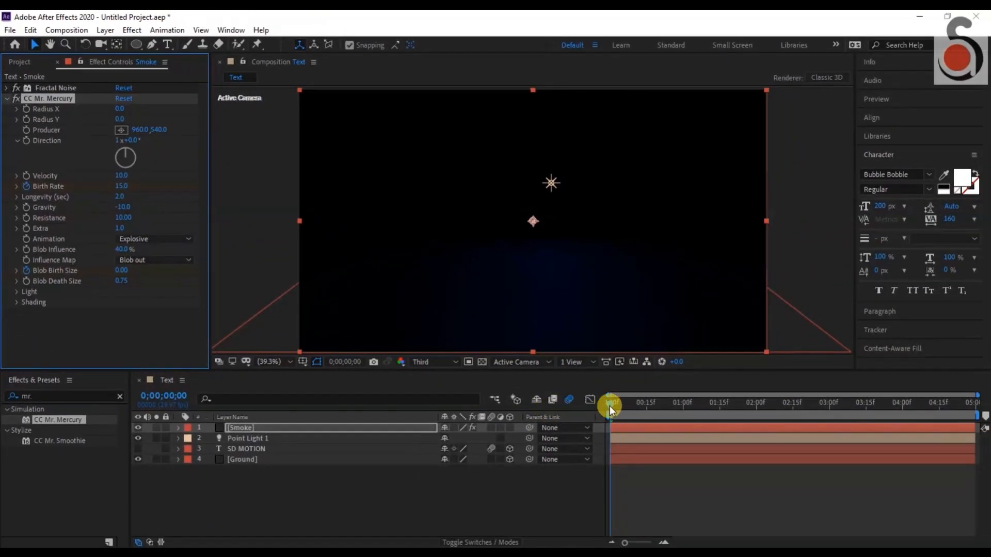
drag(611, 409, 720, 456)
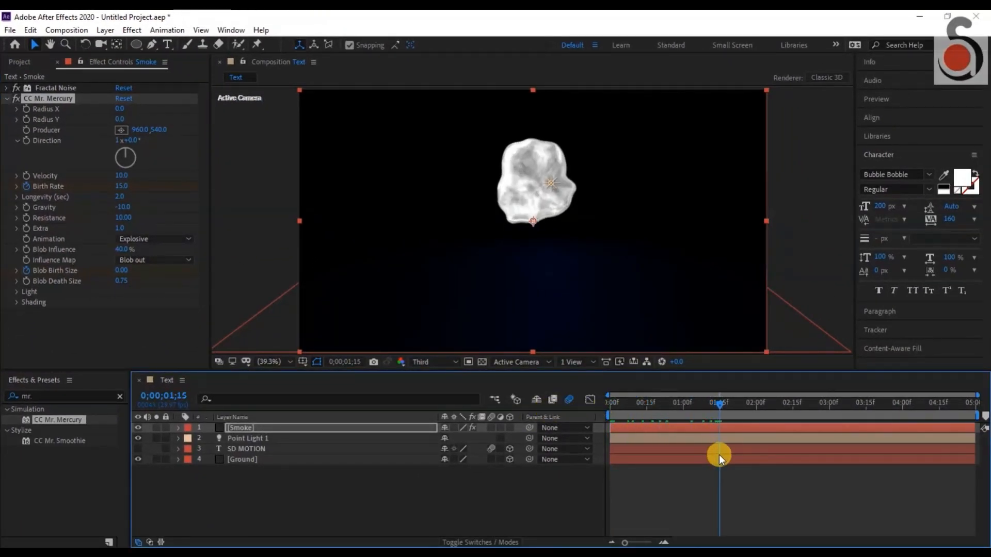
click(122, 271)
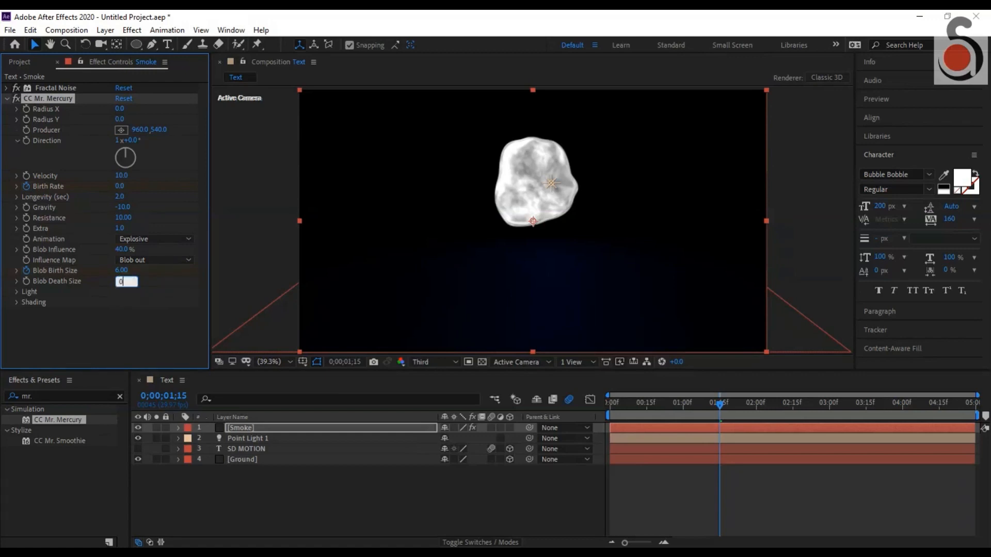
Step: Preview the smoke from the start to check how the blobs grow and vanish
drag(701, 402, 603, 404)
key(space)
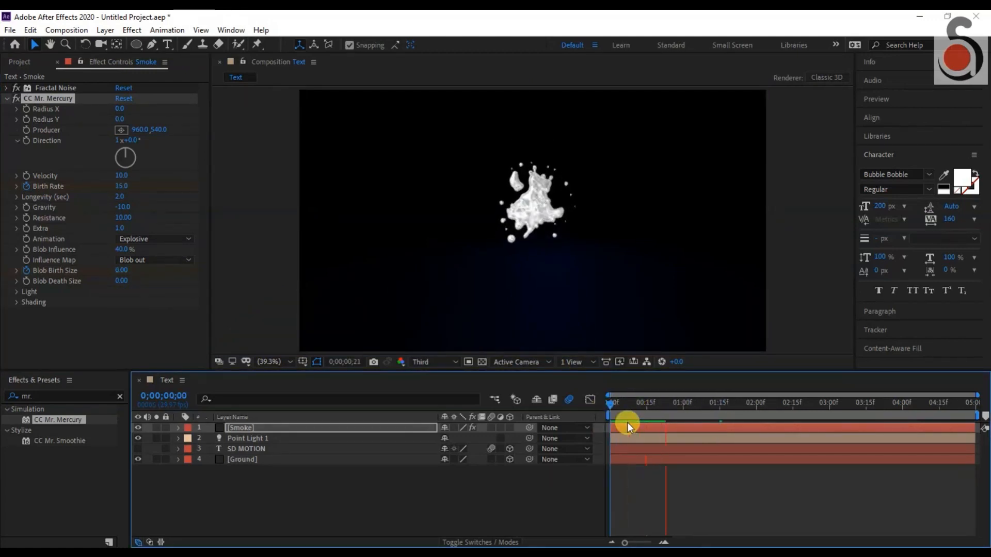
click(634, 408)
key(space)
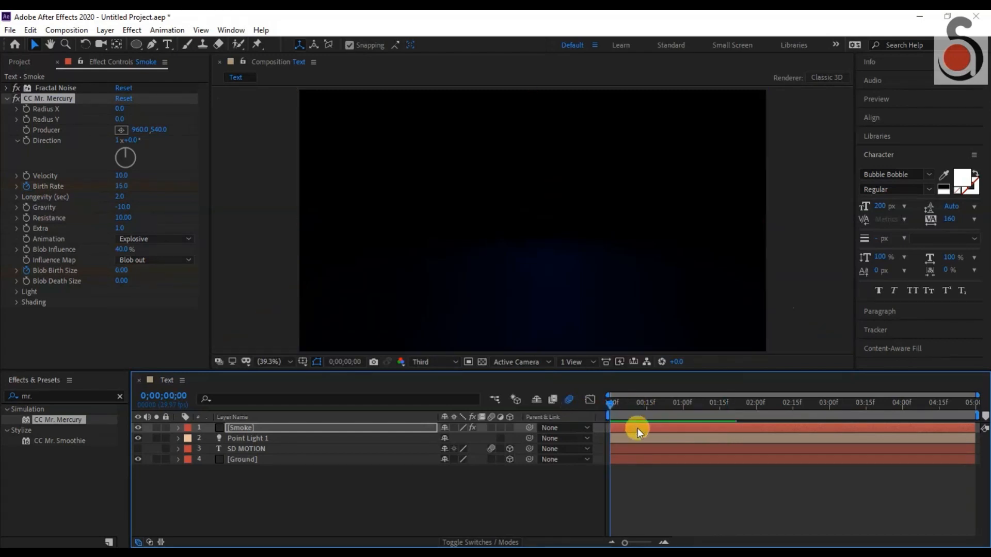
key(space)
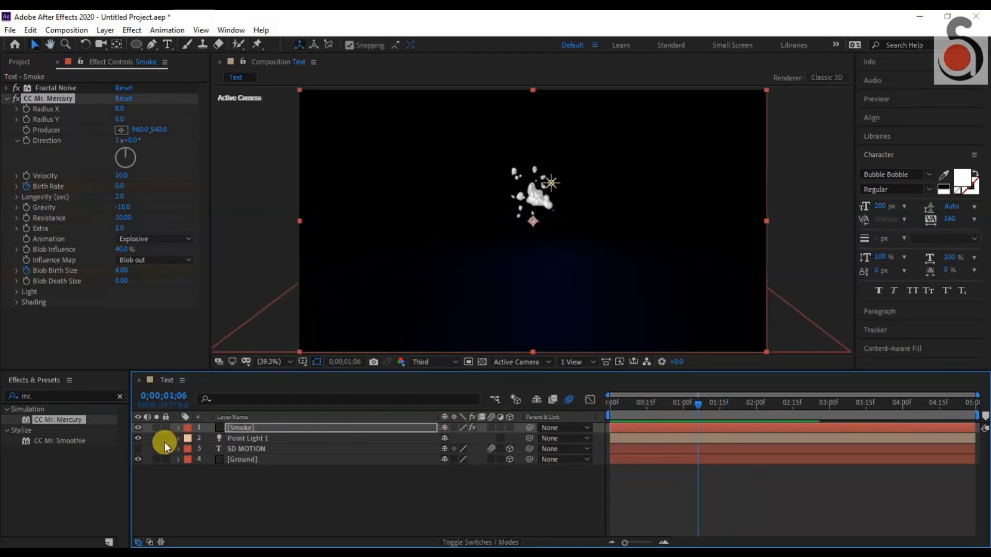
Step: Make the SD MOTION text layer visible, check it against the smoke, and reveal its keyframes
click(138, 449)
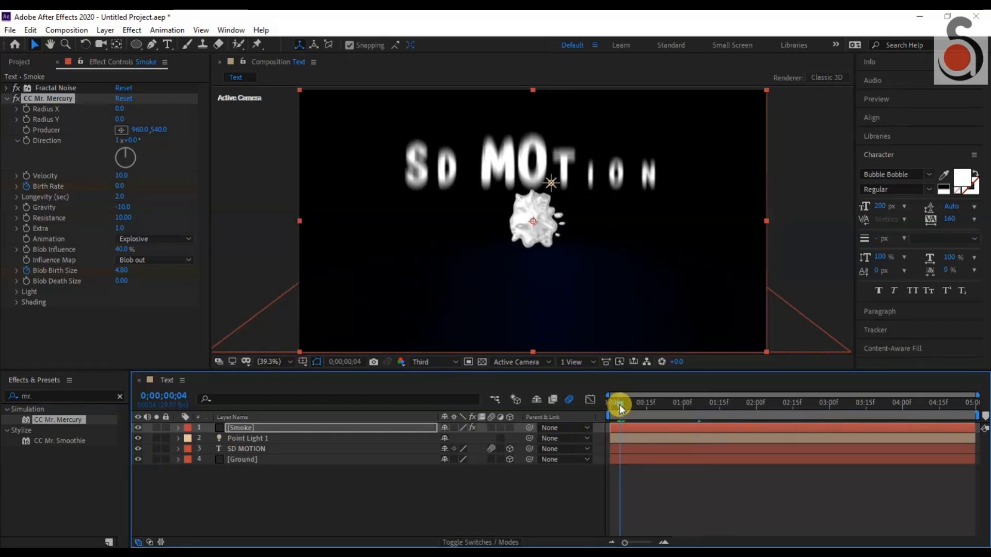
drag(619, 412, 623, 448)
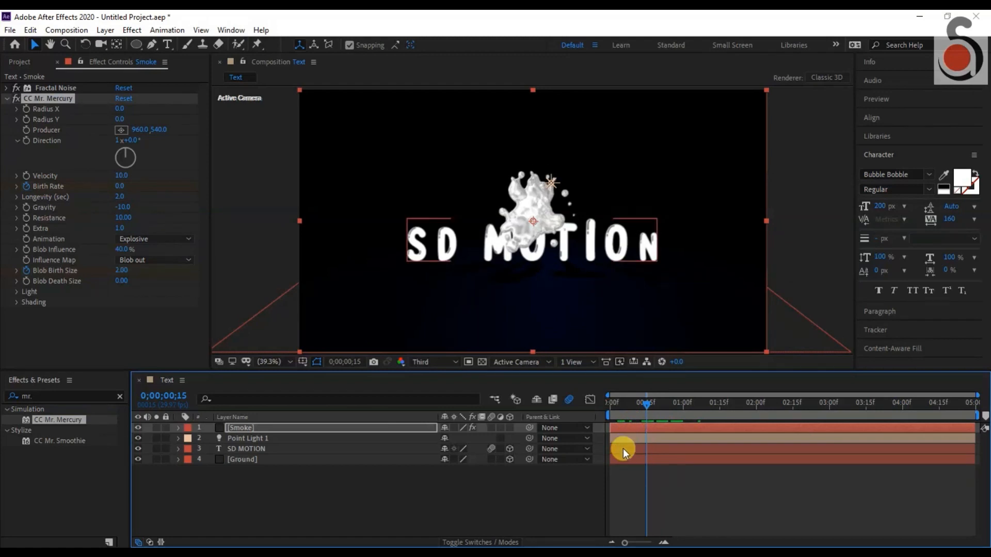
click(623, 448)
key(u)
Step: Shift the Smoke layer to start at the text's second Position keyframe and preview the animation
drag(649, 400, 608, 407)
click(644, 429)
key(space)
key(space)
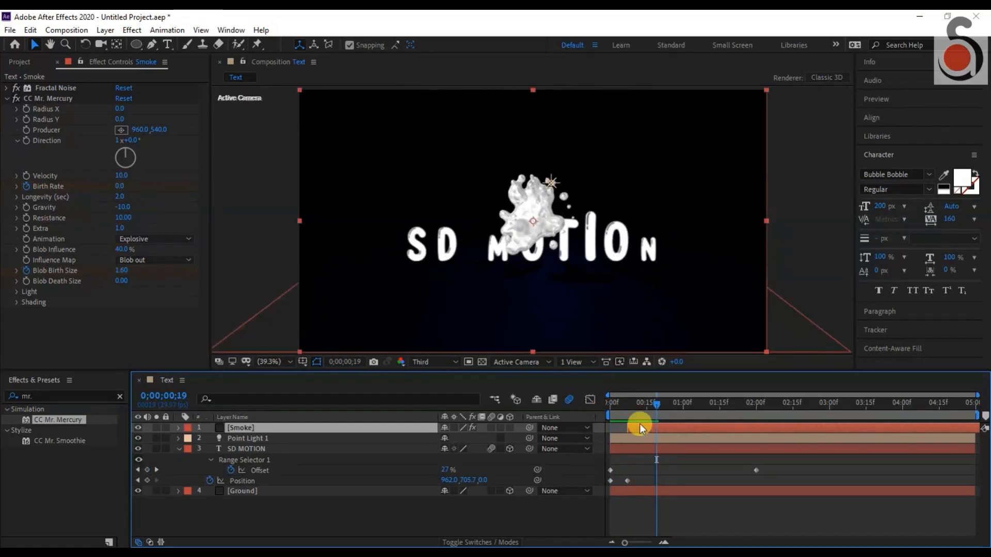
Step: Lower the Smoke layer to position 960, 641 so the burst sits at the text's base
key(p)
drag(466, 438, 486, 451)
drag(626, 407, 634, 405)
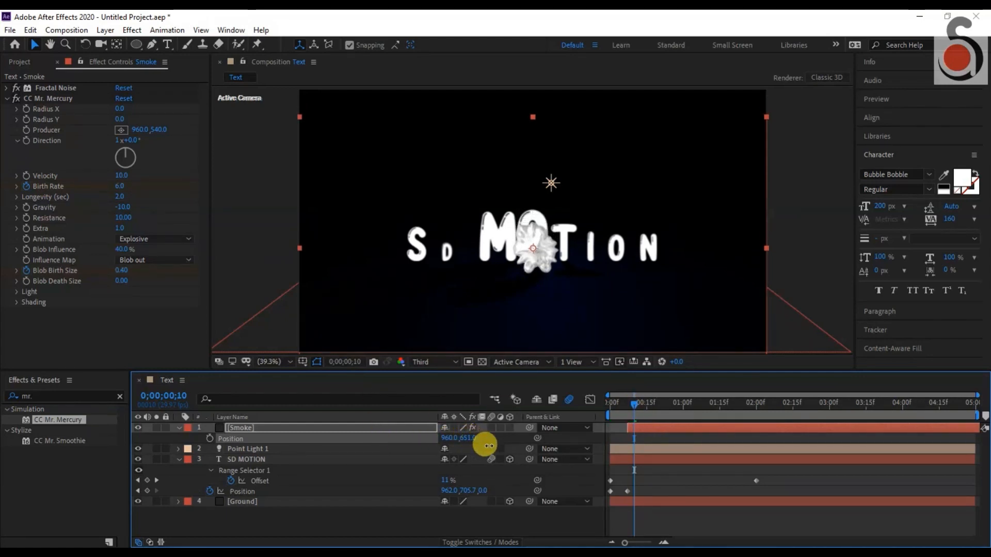
Step: Set the CC Mr. Mercury Radius X to 49 and preview the smoke spread across the text up to 0;00;00;13
drag(120, 111, 174, 133)
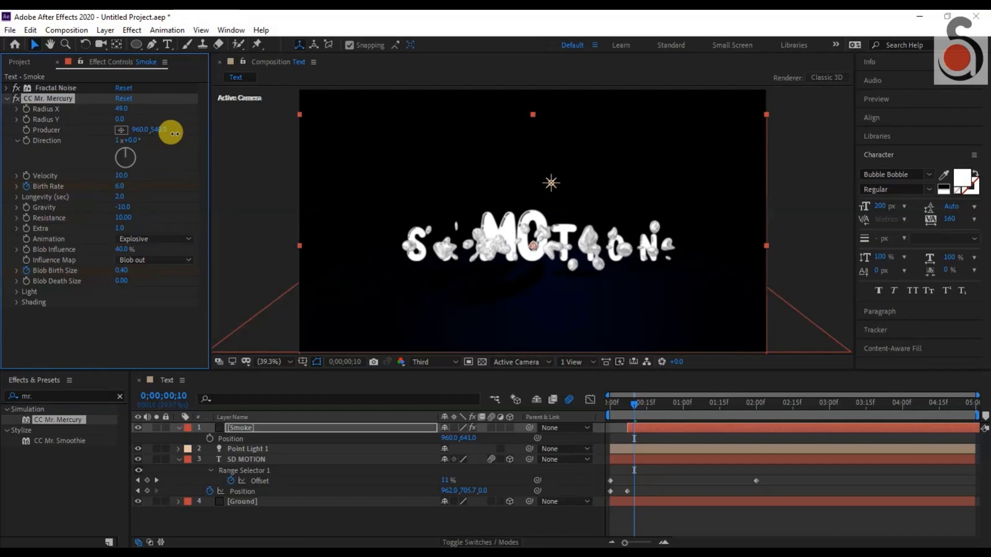
drag(634, 406, 601, 405)
key(space)
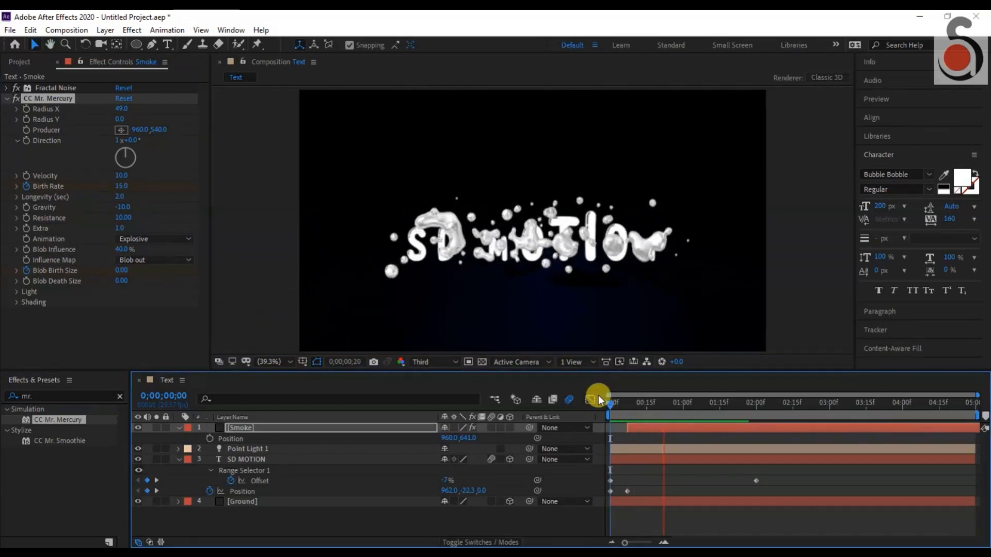
key(space)
click(610, 404)
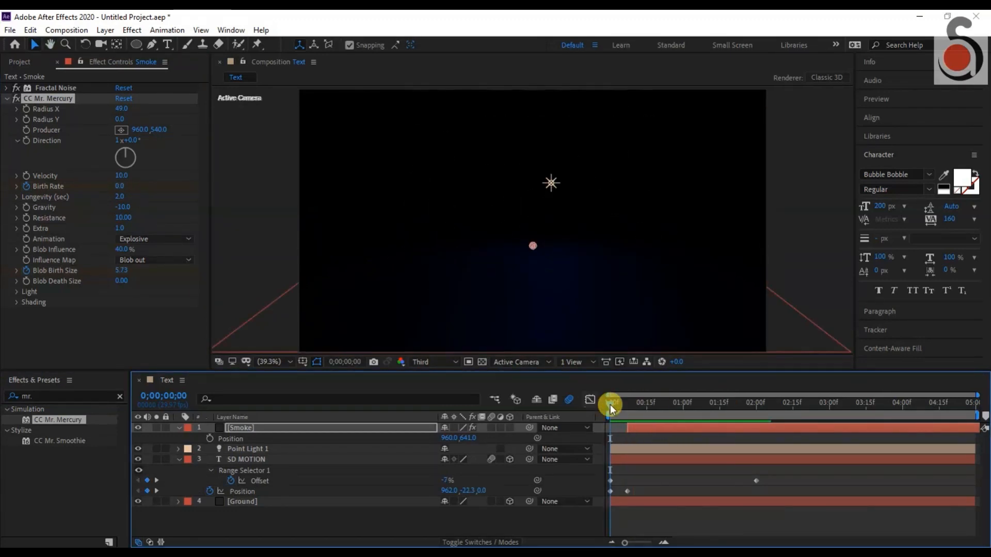
key(space)
drag(616, 407, 642, 411)
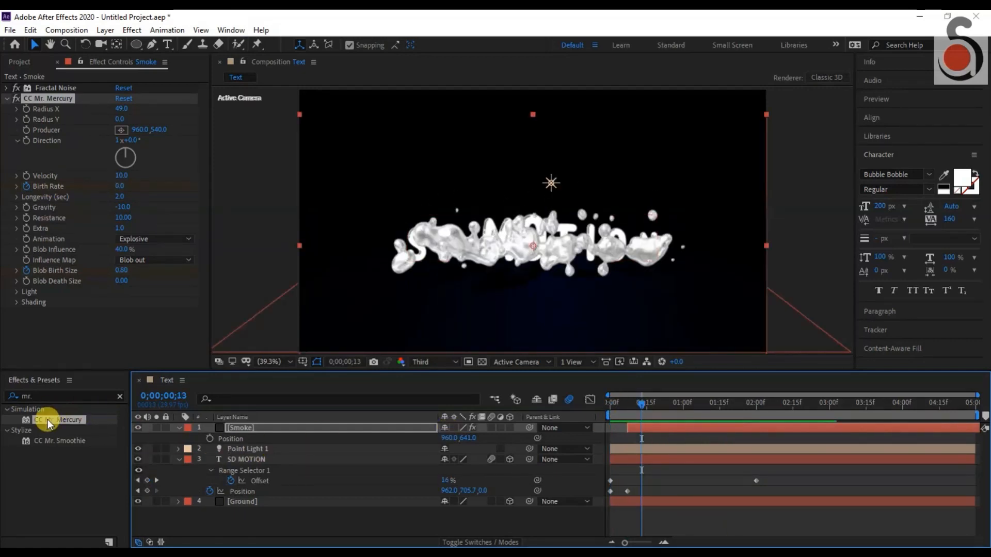
Step: Find the Tritone effect and apply it to the Smoke layer
drag(48, 395, 2, 391)
text(t)
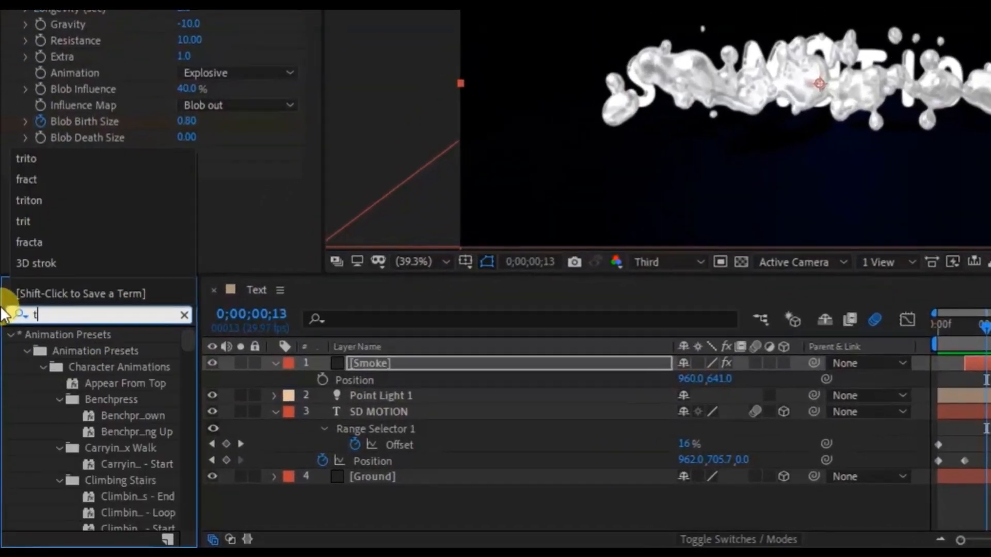
text(rito)
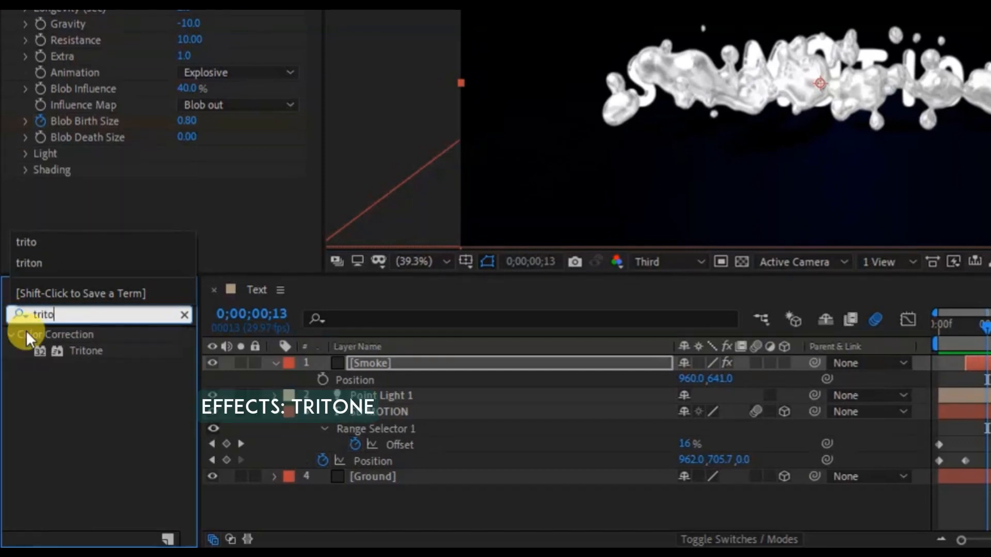
double_click(120, 352)
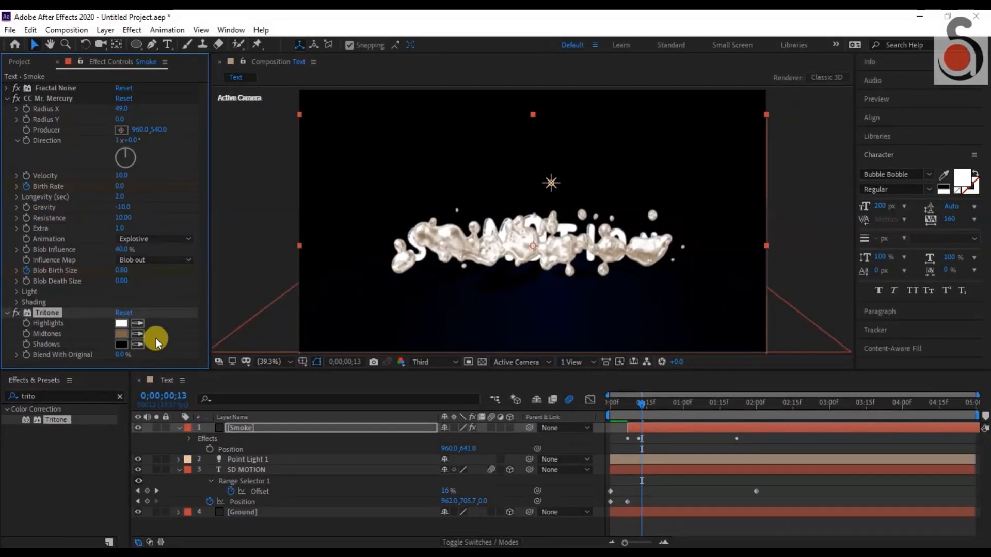
Step: Change the Tritone Midtones color to a dark blue
click(122, 335)
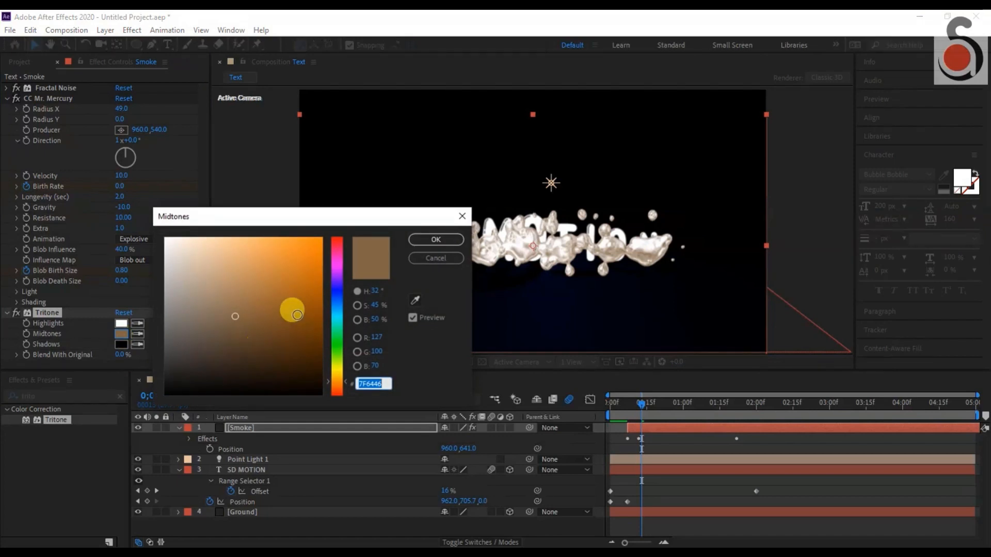
click(338, 297)
click(328, 383)
drag(328, 349, 371, 309)
click(430, 240)
Step: Set the Tritone Highlights color to bright blue (1C26FD) and preview the animation from the start
click(121, 323)
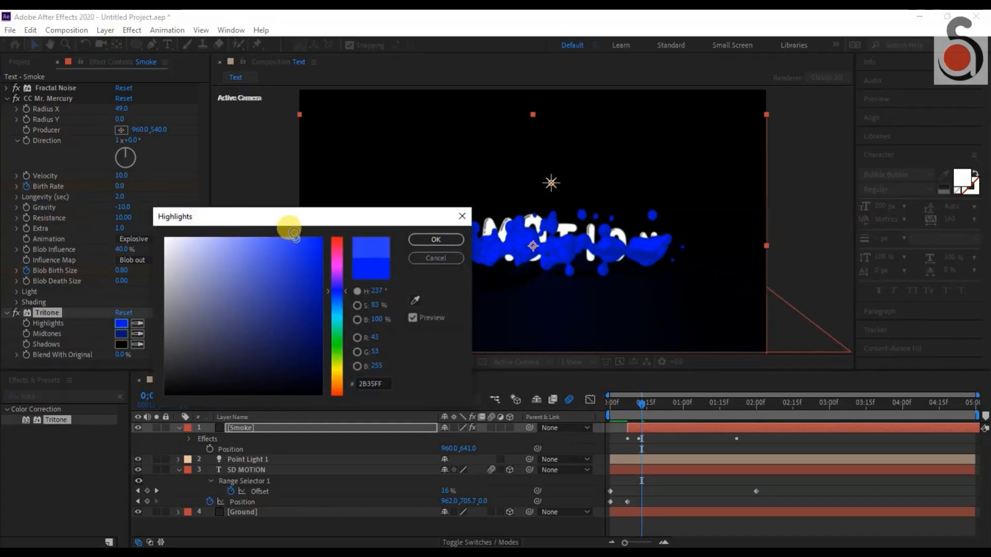
mouse_move(294, 232)
mouse_down()
mouse_move(311, 235)
mouse_move(304, 239)
mouse_up()
click(451, 242)
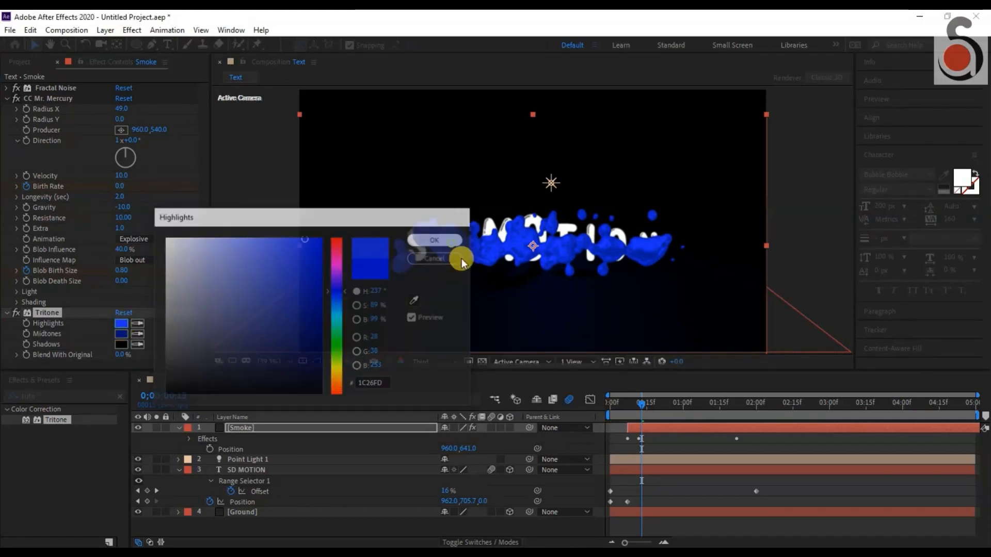
key(space)
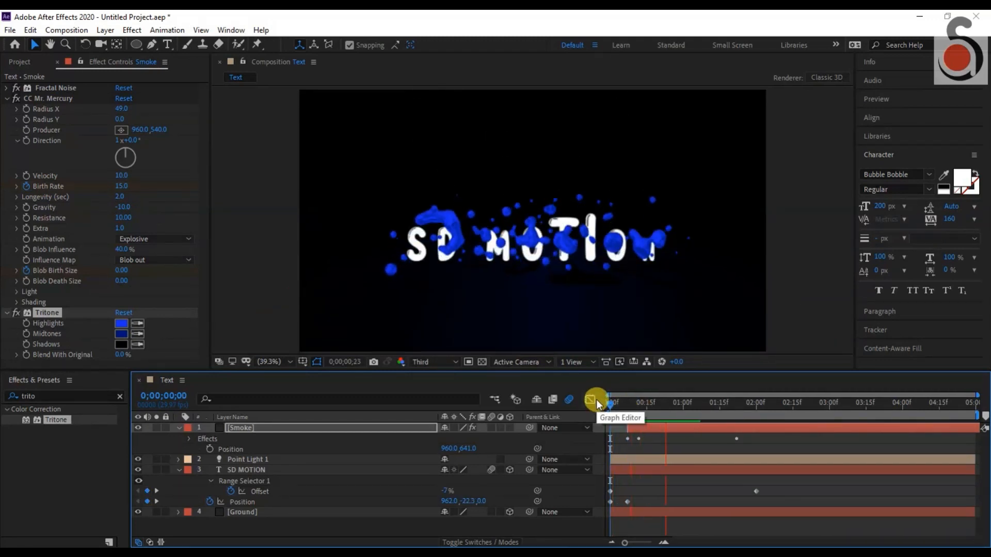
key(space)
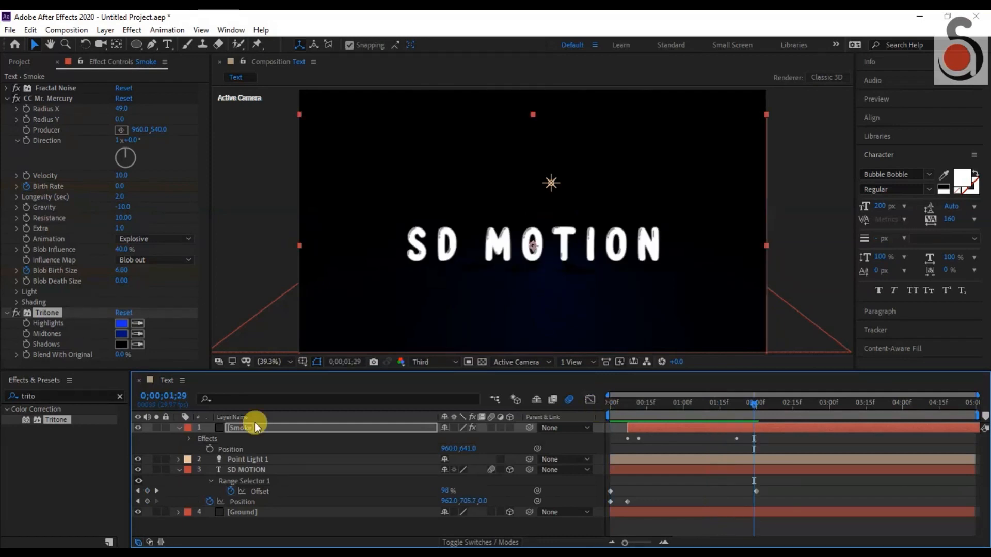
Step: Change the SD MOTION text fill color to blue (0012FF)
click(263, 470)
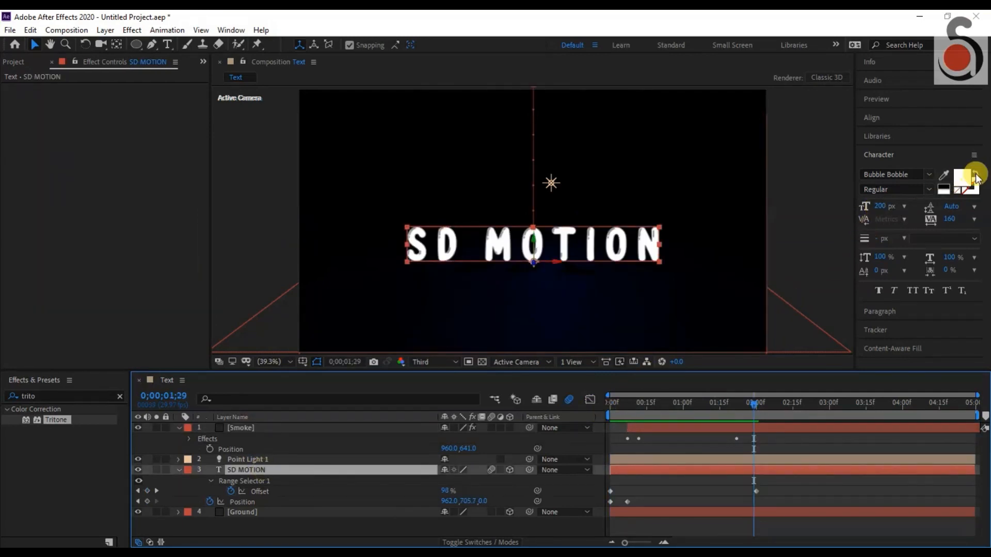
click(963, 183)
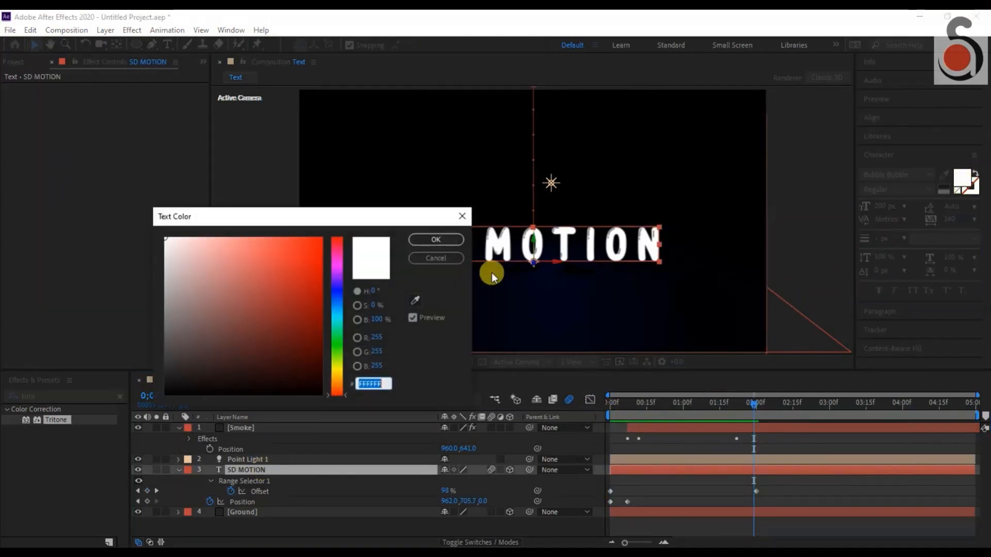
click(338, 292)
drag(305, 282, 332, 229)
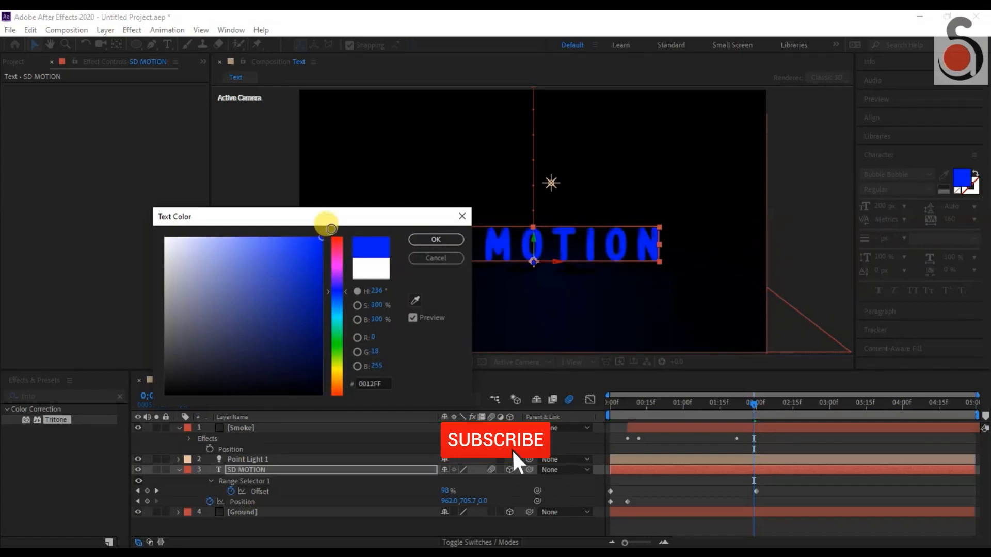
click(436, 240)
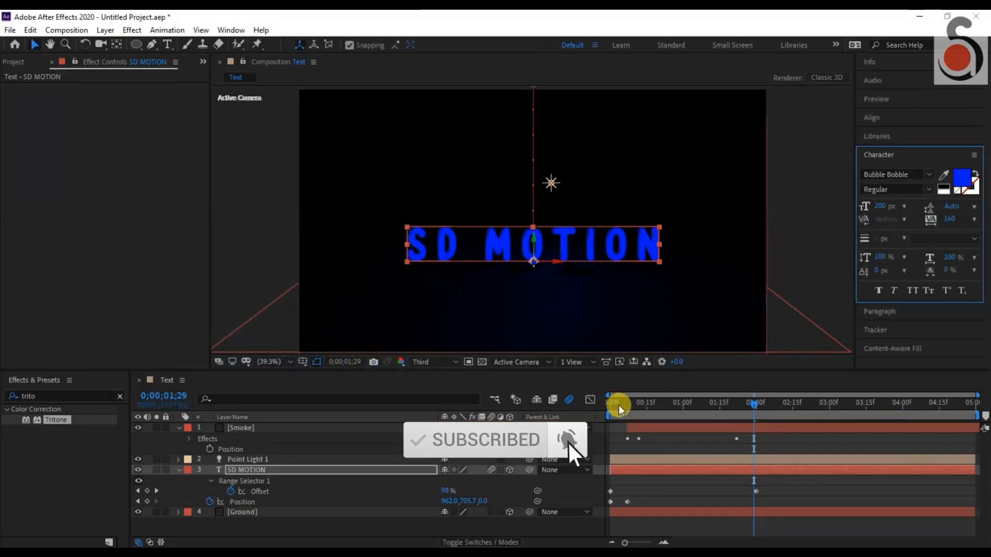
Step: Preview the blue text and smoke burst together from the start
drag(619, 406, 566, 396)
key(space)
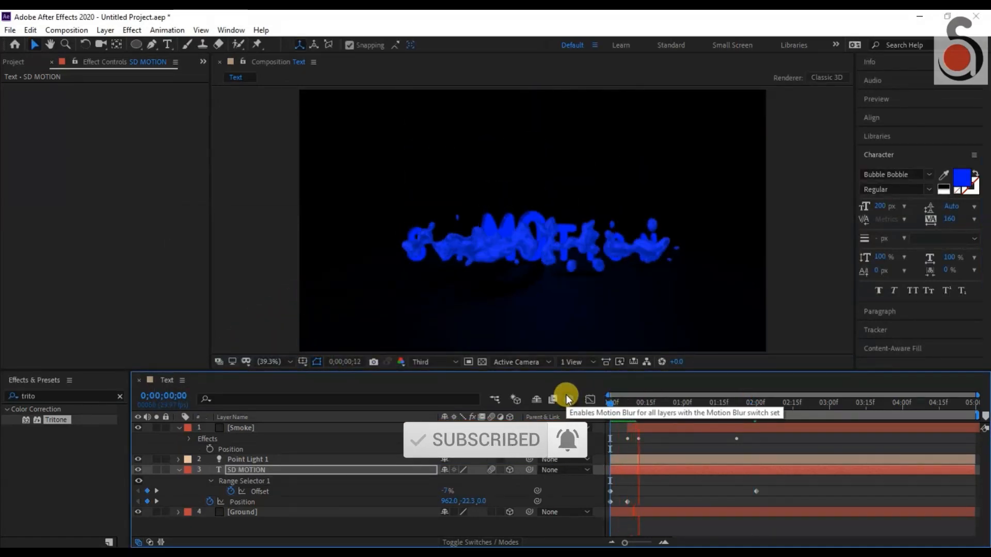
click(567, 399)
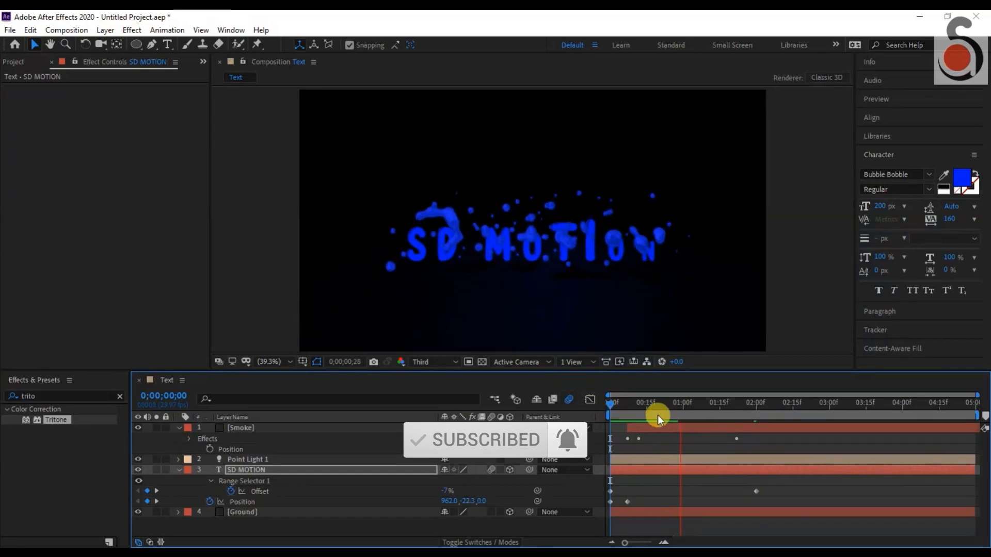